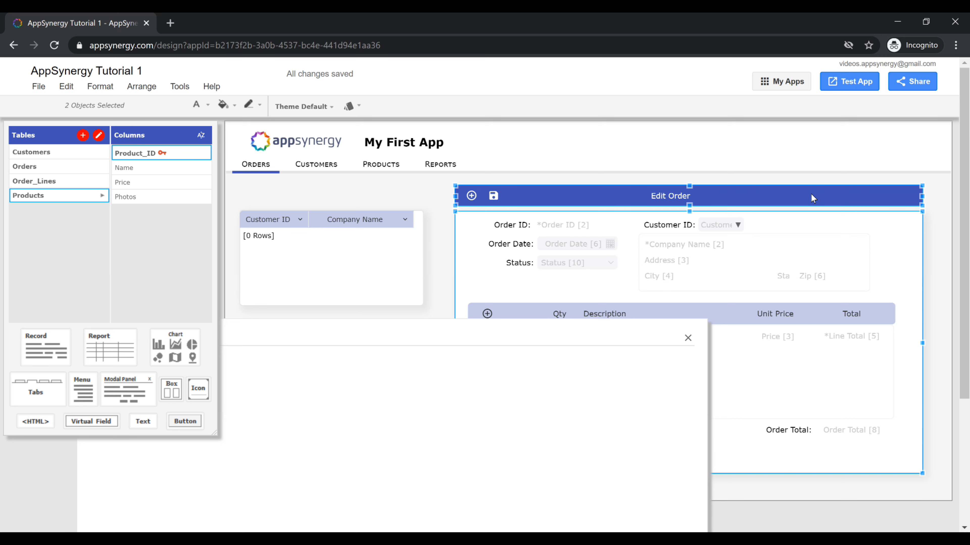
Step: Cut the selected Edit Order record and paste it into the Edit Order modal panel
left_click(69, 89)
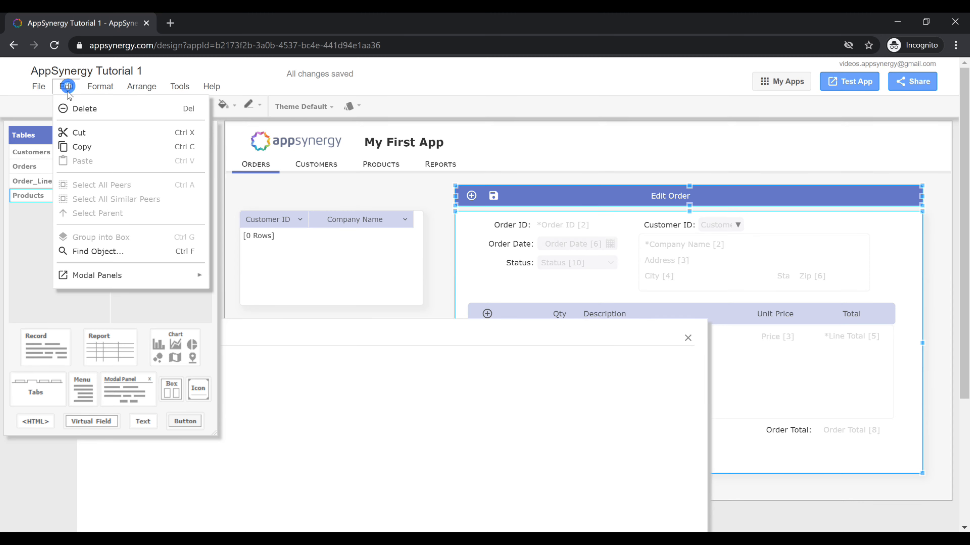
left_click(79, 133)
left_click(316, 333)
left_click(436, 346)
key("ctrl+v")
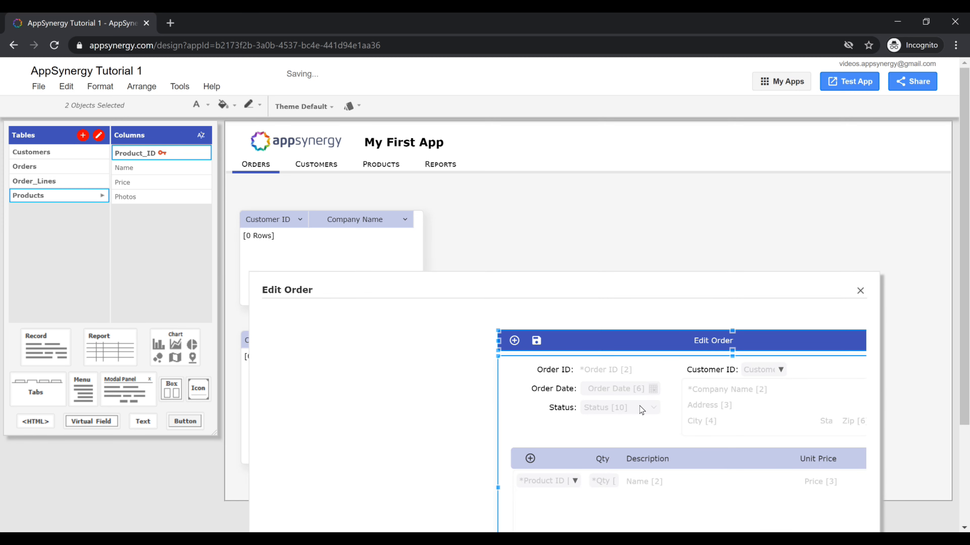
Step: Reposition the pasted record inside the modal panel and delete its blue Edit Order header bar
left_click_drag(655, 419, 429, 408)
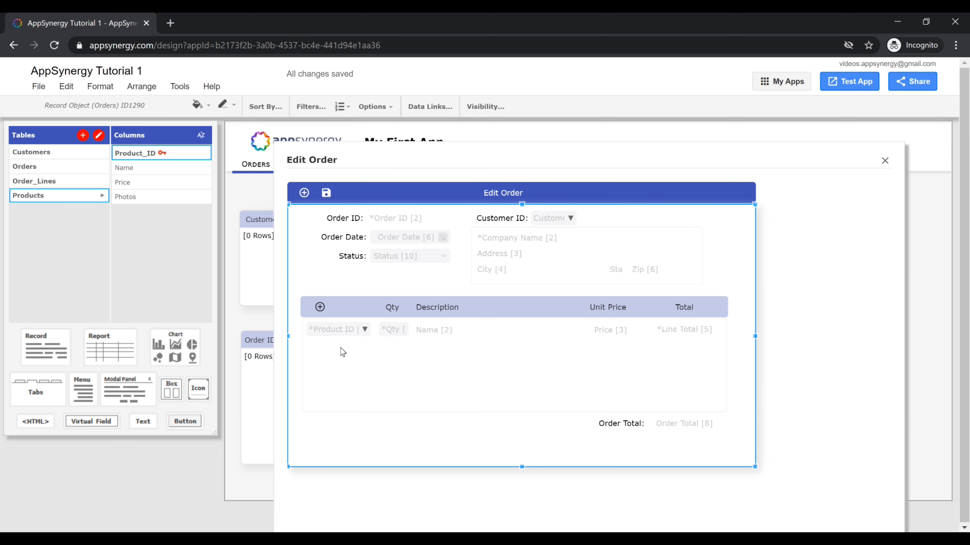
left_click(435, 188)
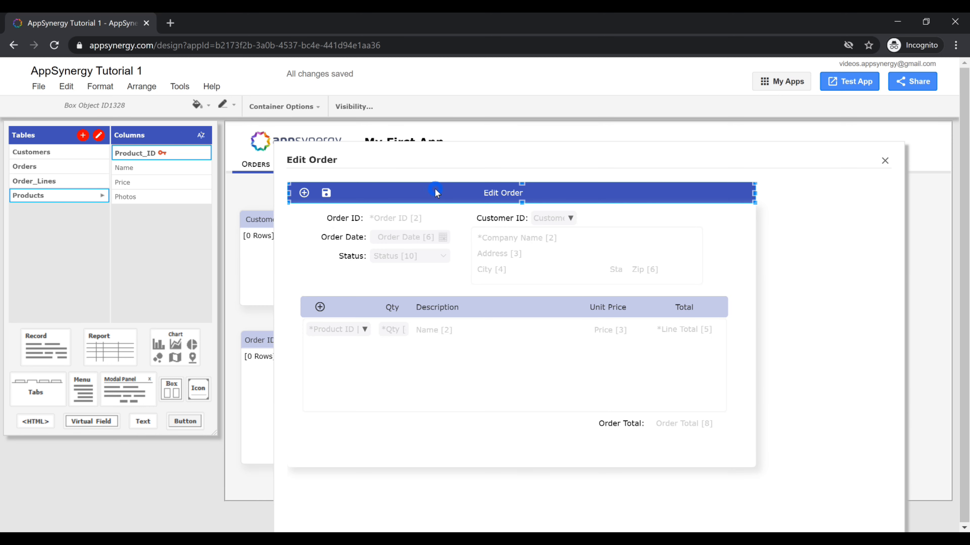
key("Delete")
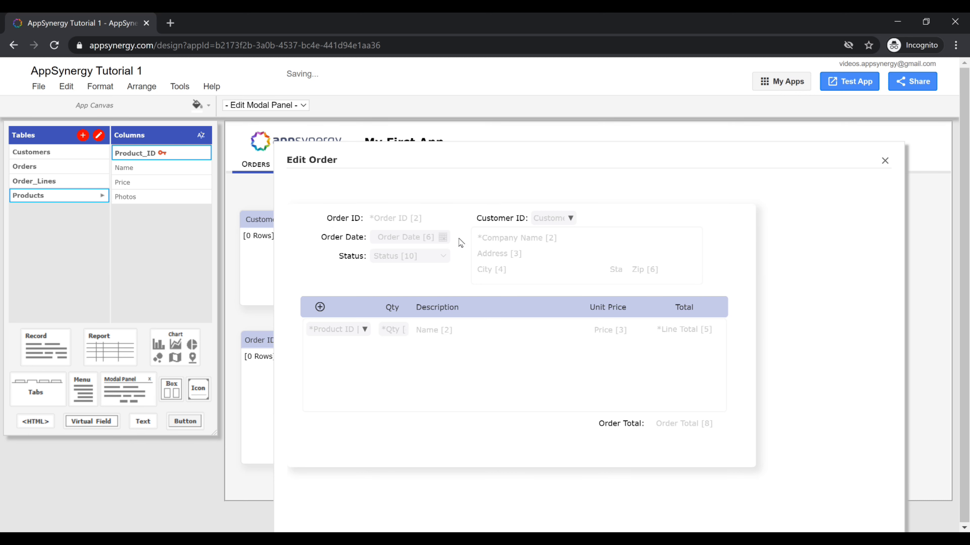
Step: Add a Save button beneath the order record in the modal panel and give it the save icon
left_click(457, 218)
left_click(445, 179)
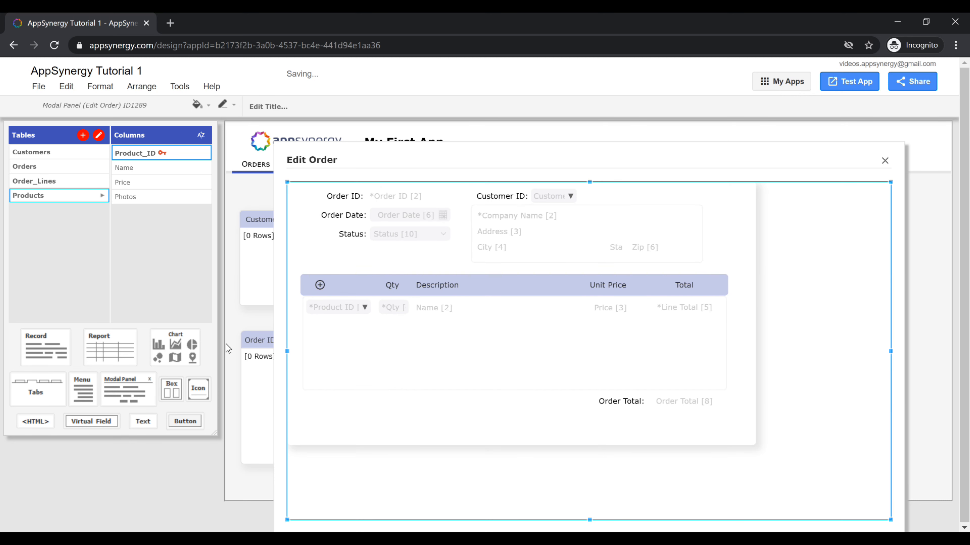
left_click(187, 422)
left_click(510, 463)
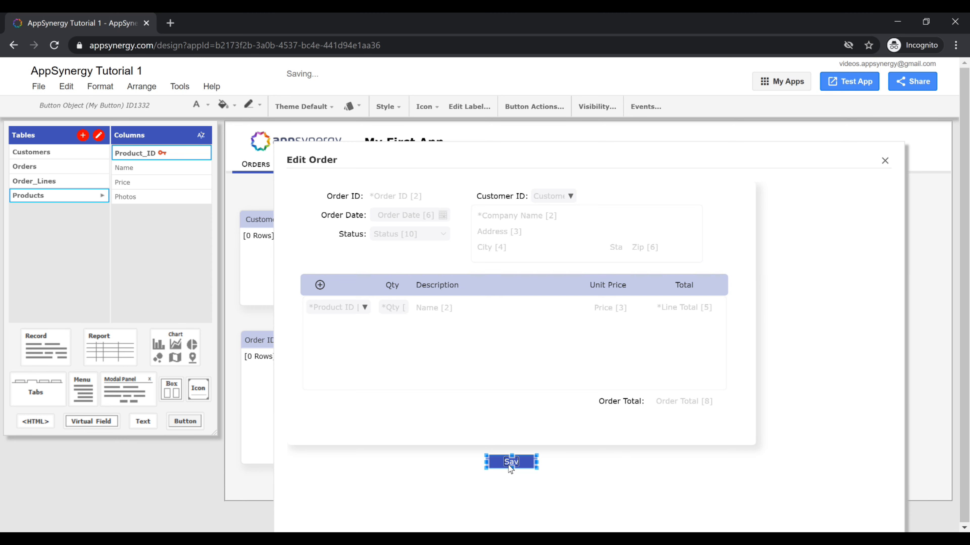
left_click(423, 107)
left_click(466, 190)
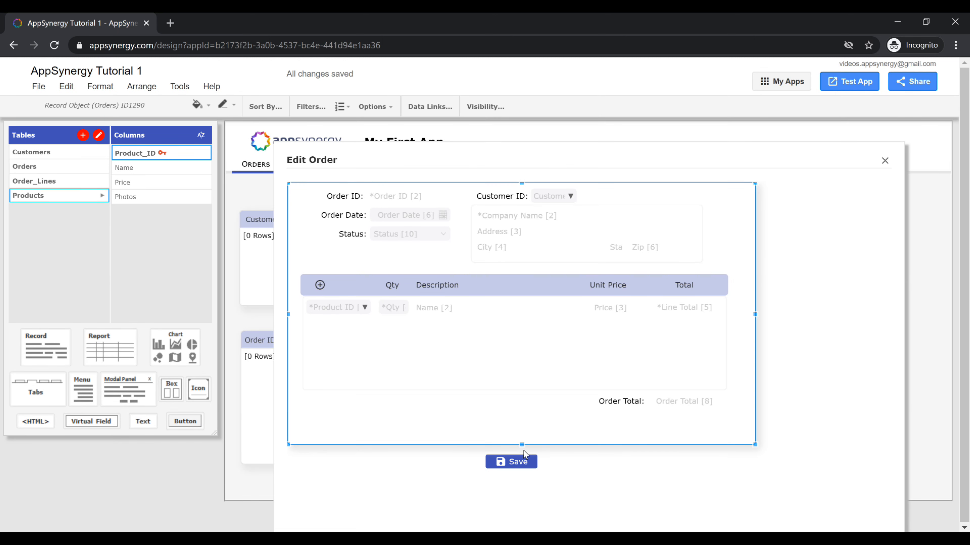
Step: Connect the Save button to the Orders record object with the Save action
left_click(523, 461)
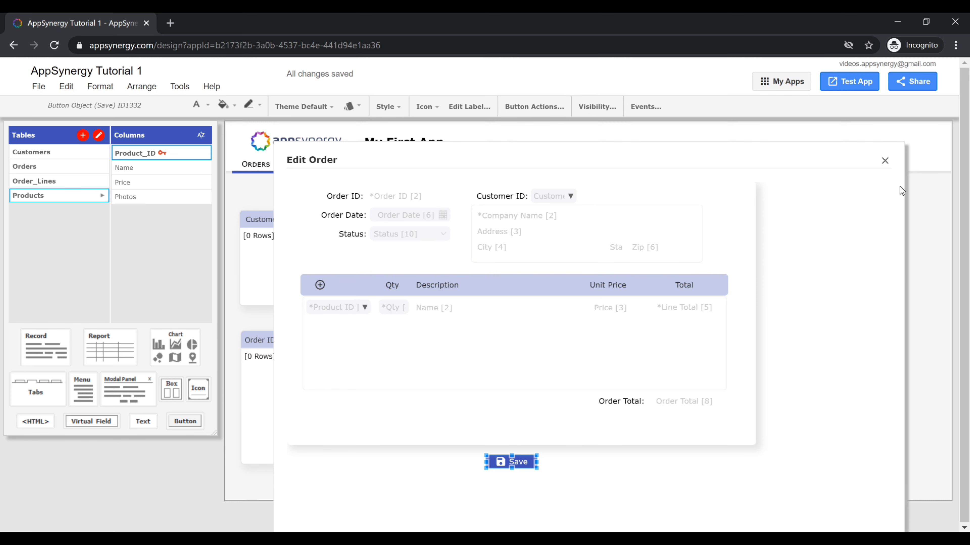
left_click(534, 107)
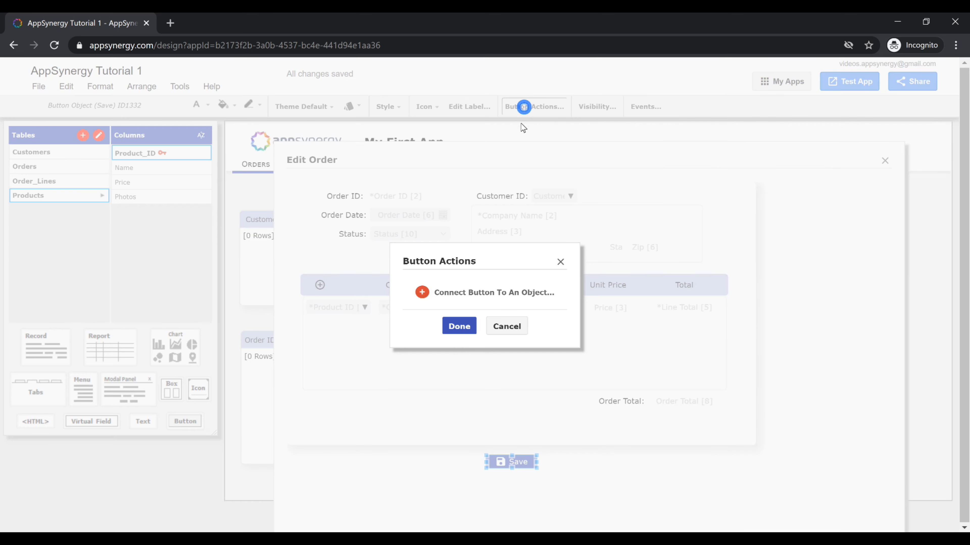
left_click(504, 292)
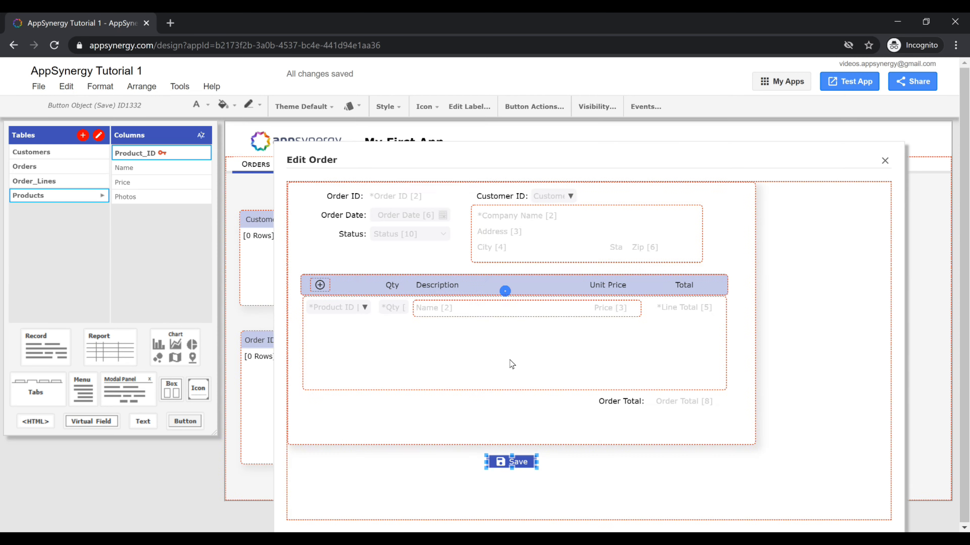
left_click(493, 419)
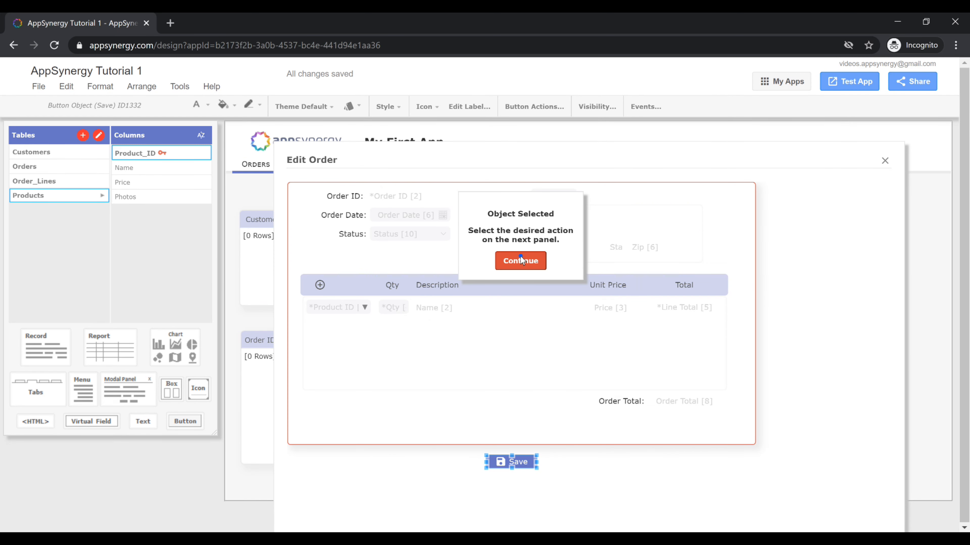
left_click(520, 256)
left_click(526, 286)
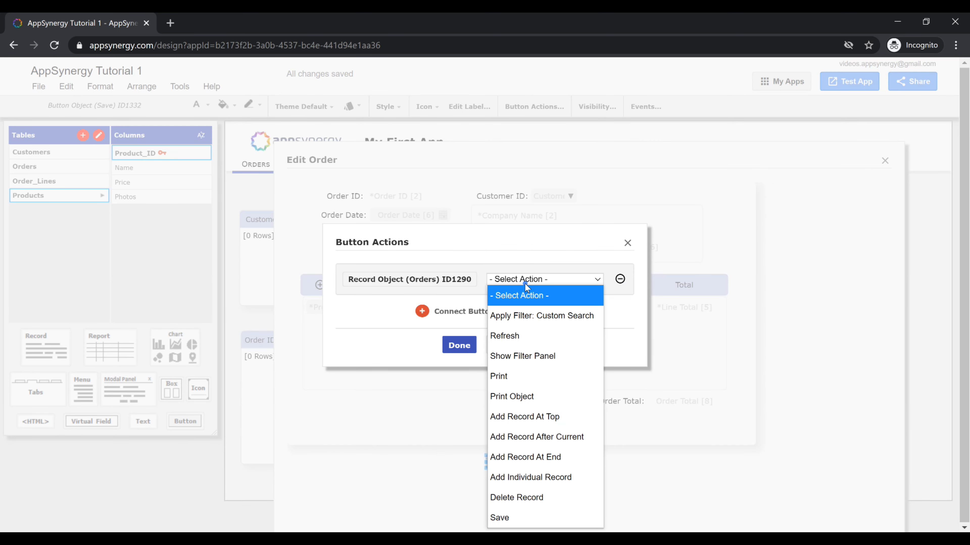
left_click(537, 518)
left_click(457, 350)
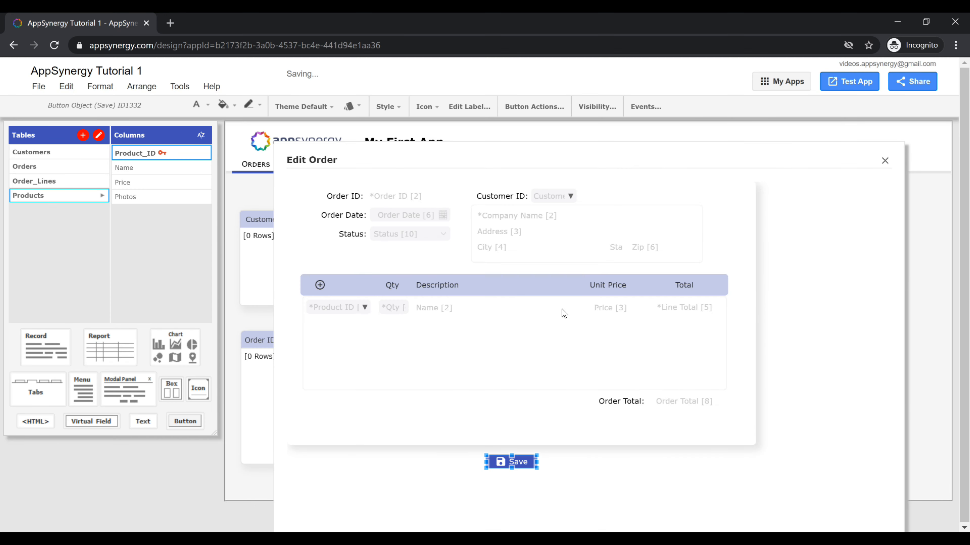
Step: Also connect the Save button to the Edit Order modal panel with the Hide If No Unsaved Changes action
left_click(534, 107)
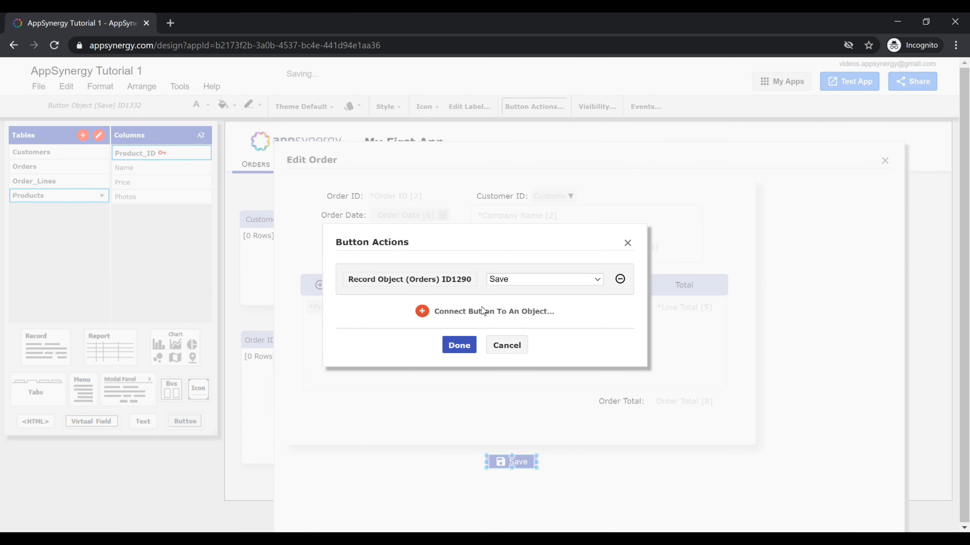
left_click(482, 316)
left_click(845, 197)
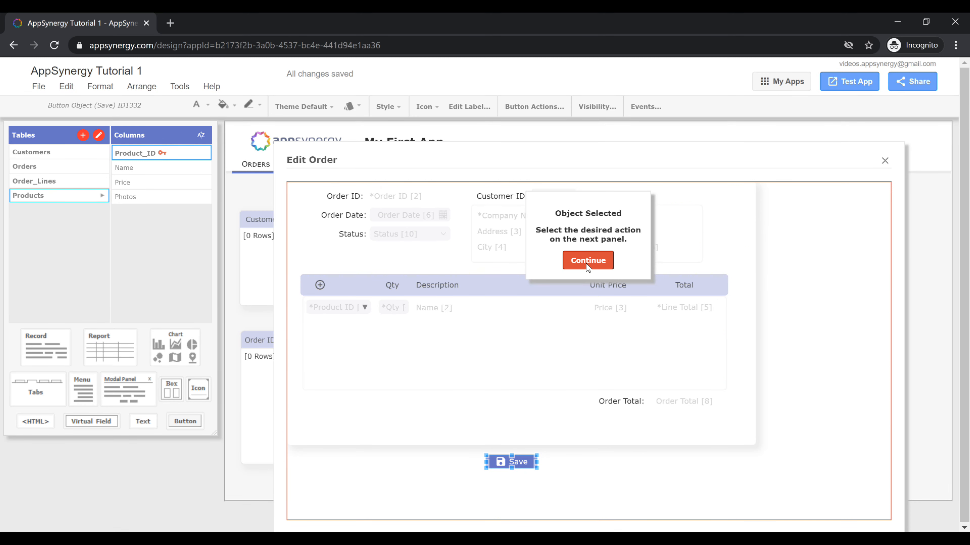
left_click(587, 267)
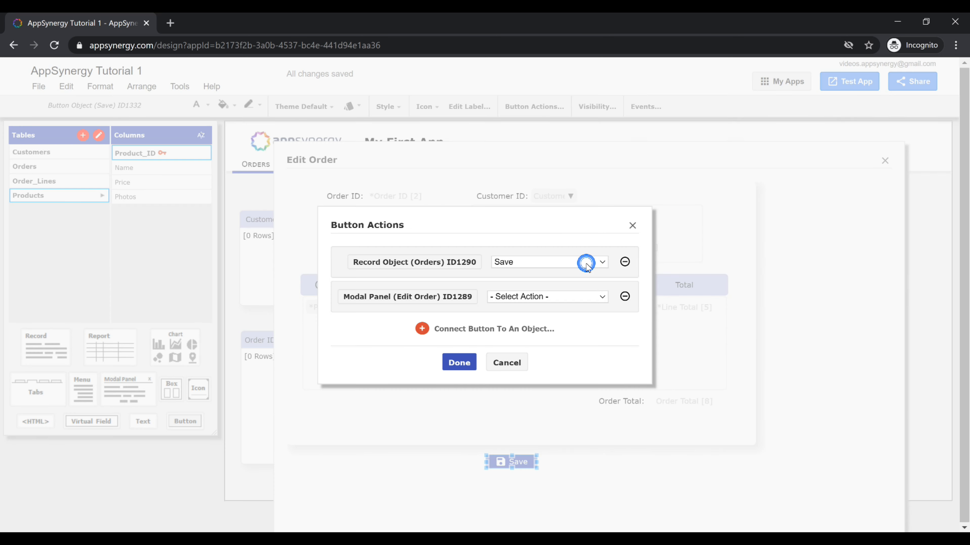
left_click(542, 297)
left_click(544, 372)
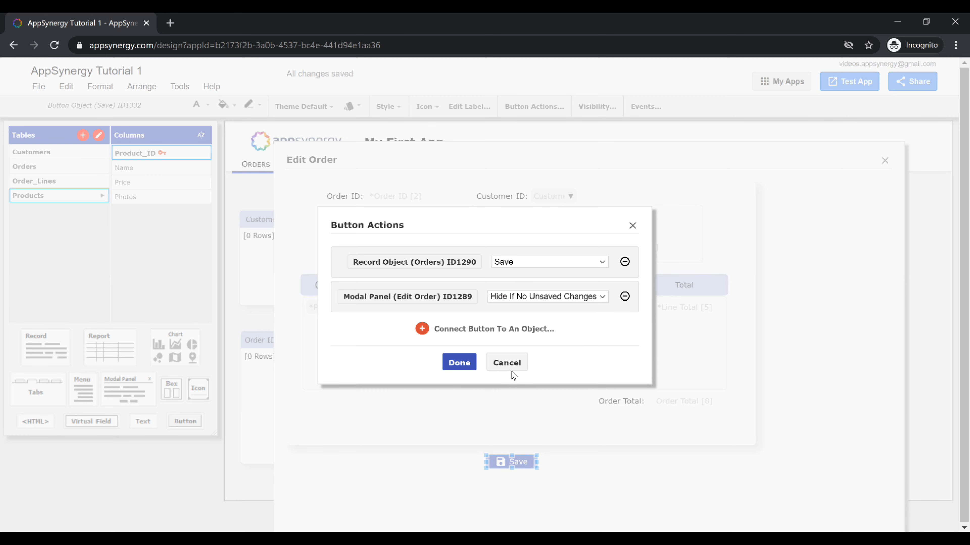
left_click(460, 365)
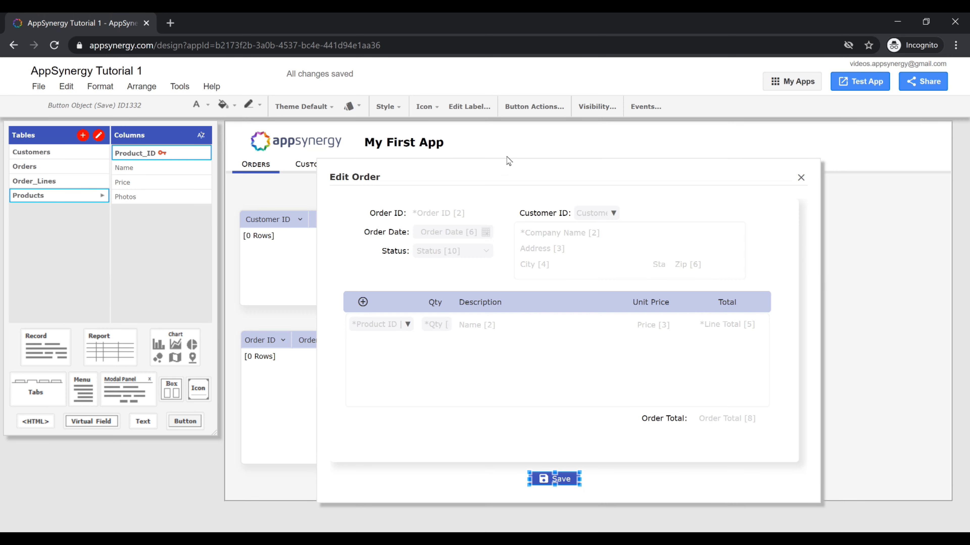
Step: Move the Edit Order modal panel to the right and widen the Orders report on the page
left_click_drag(493, 178, 616, 173)
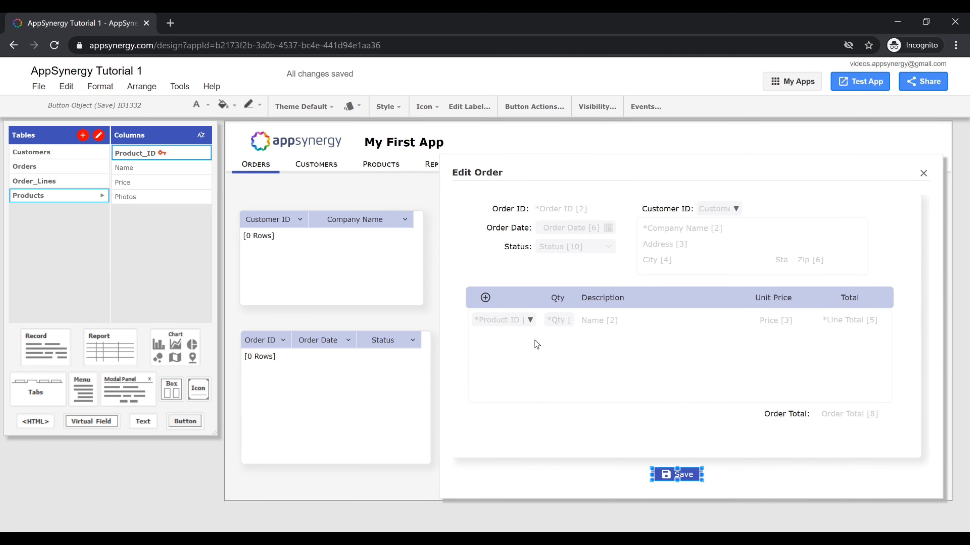
left_click(381, 404)
left_click_drag(381, 405, 363, 423)
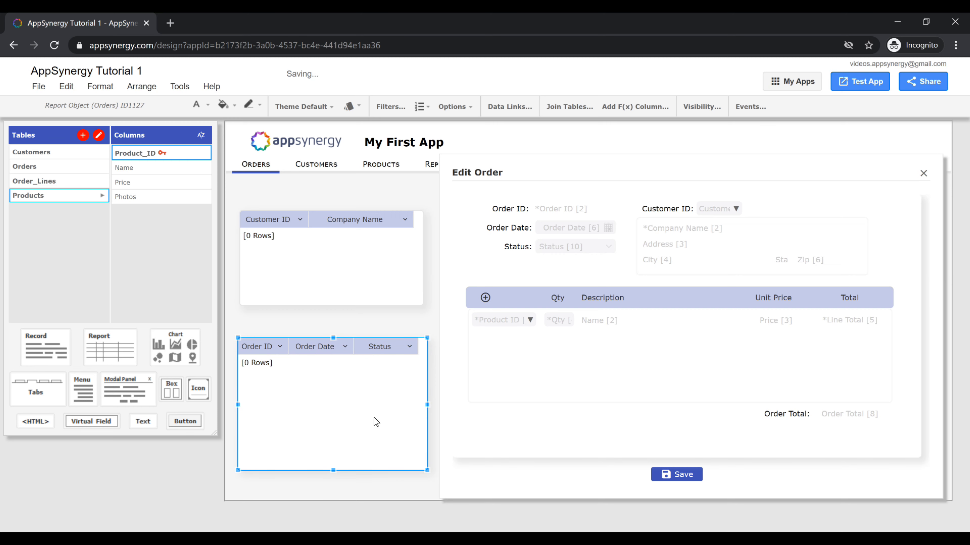
left_click_drag(802, 168, 929, 178)
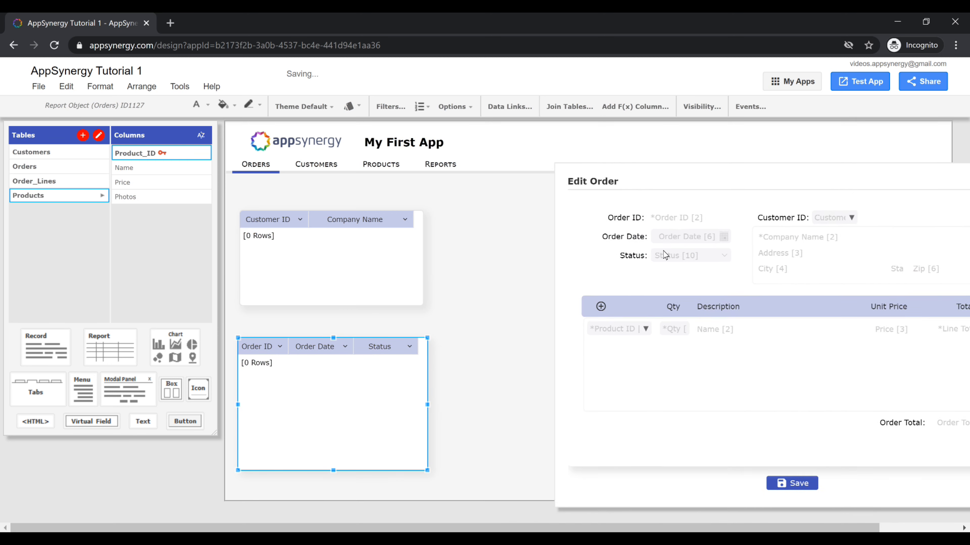
left_click_drag(340, 422, 507, 405)
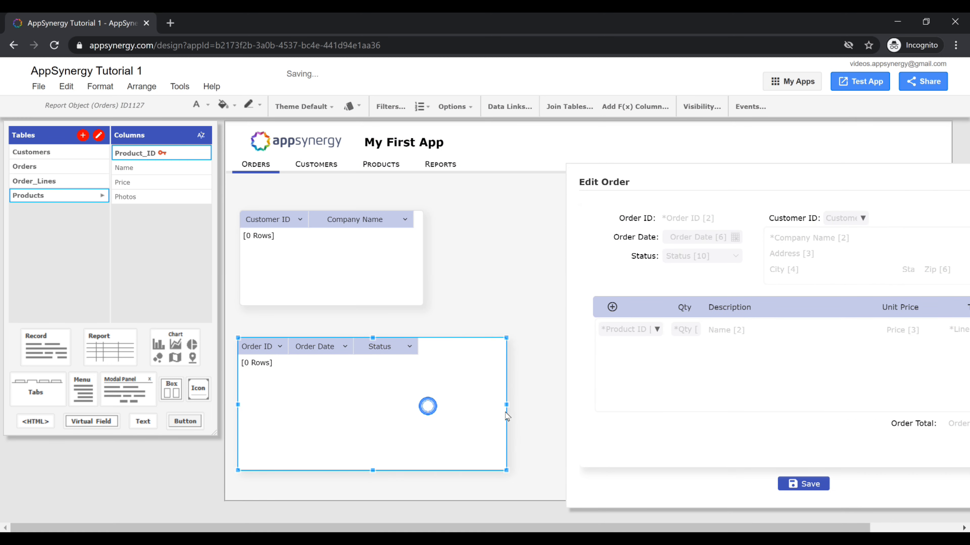
Step: Create a data link from the Orders report to the Orders record in the modal panel on Order_ID
left_click(481, 413)
left_click(507, 107)
left_click(493, 297)
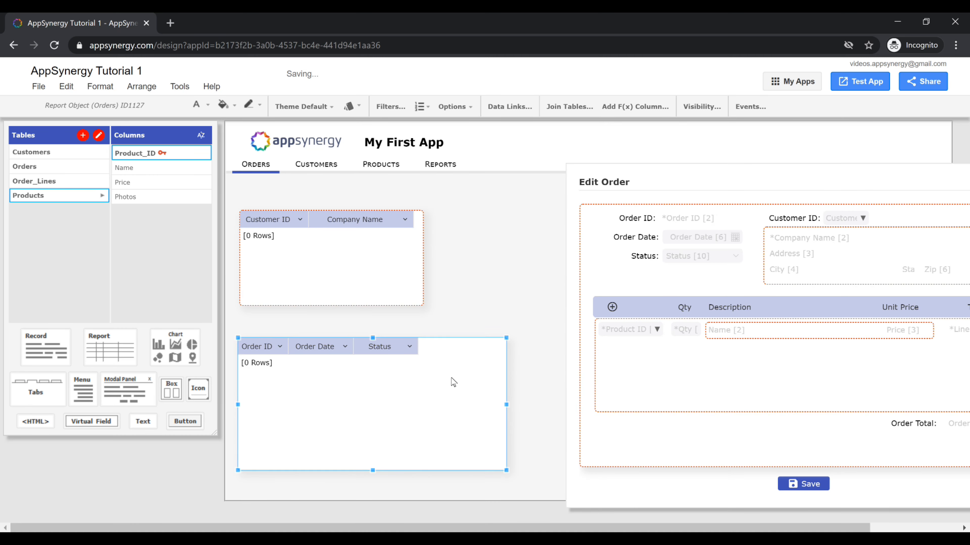
left_click(620, 453)
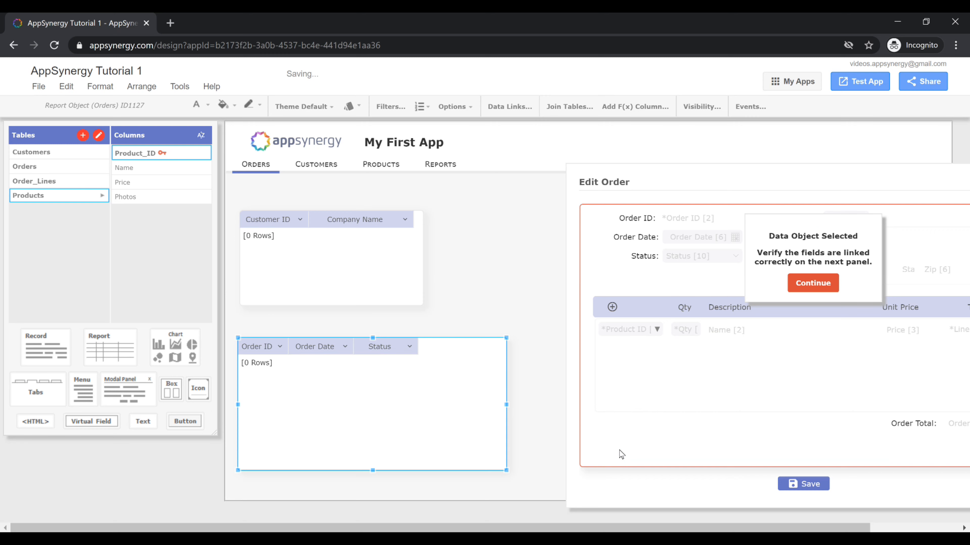
left_click(819, 282)
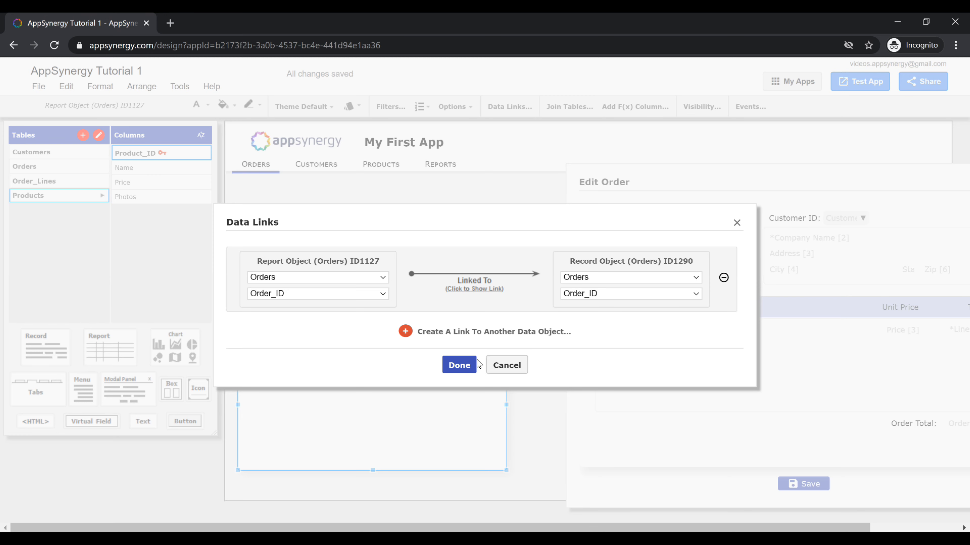
left_click(460, 366)
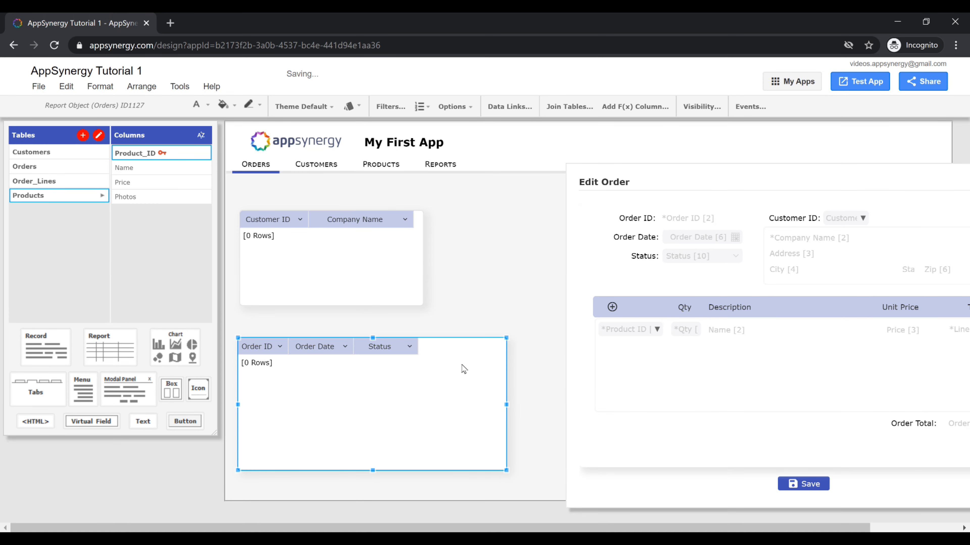
Step: Place a box above the Orders report holding an Edit Order button with the edit icon, moved to its left end
left_click_drag(174, 396, 256, 324)
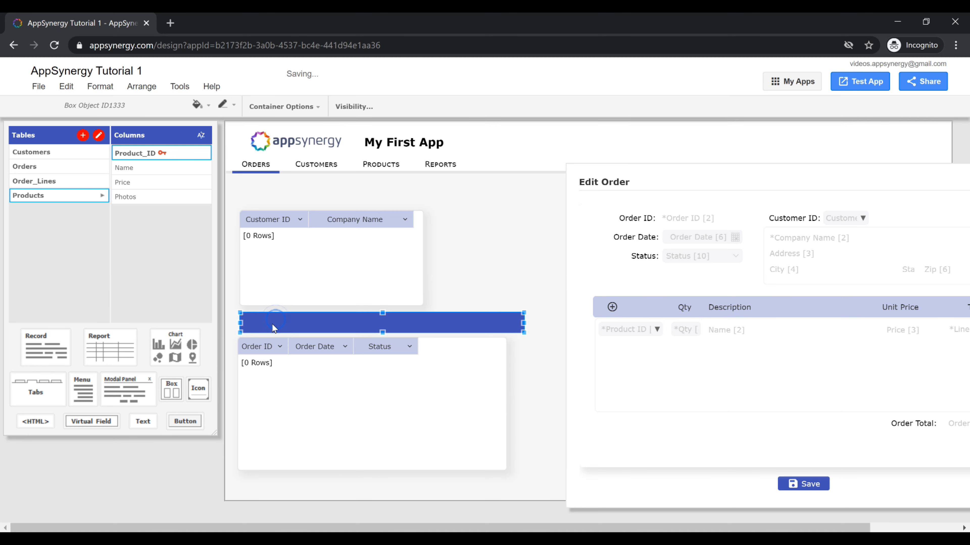
left_click_drag(180, 422, 431, 321)
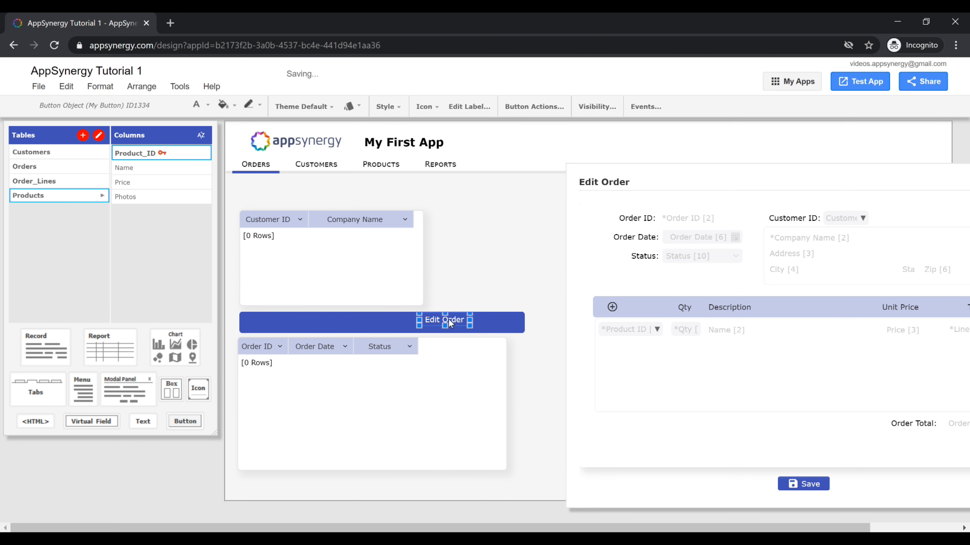
left_click(424, 108)
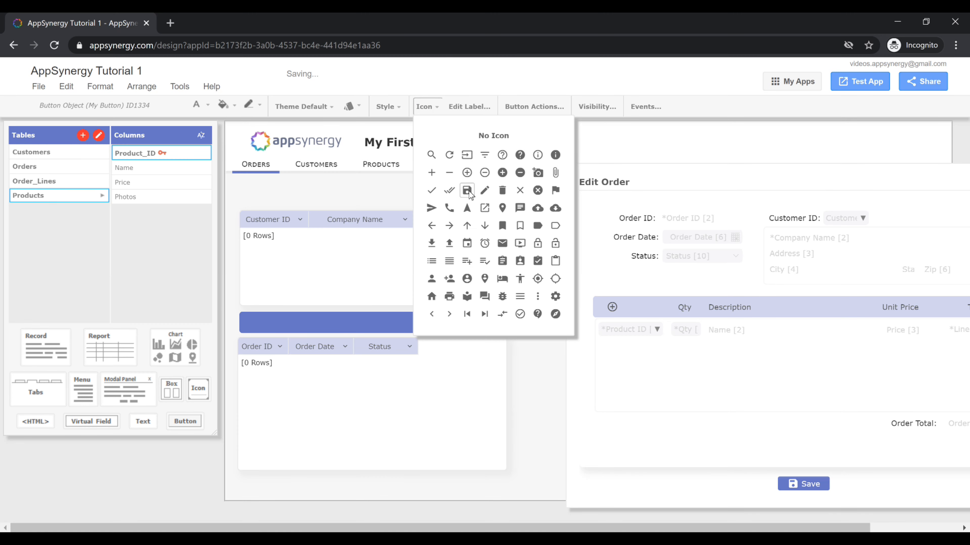
left_click(484, 208)
left_click(471, 321)
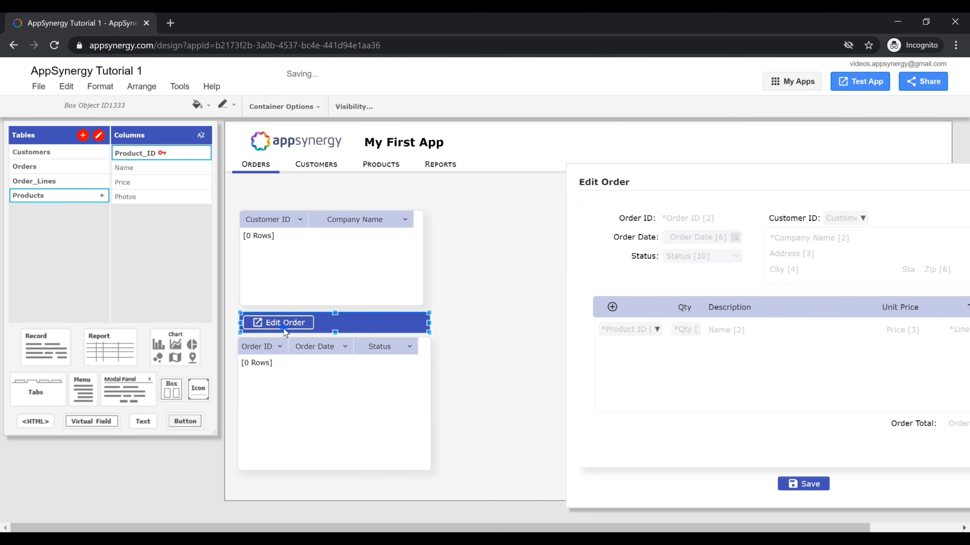
left_click(285, 331)
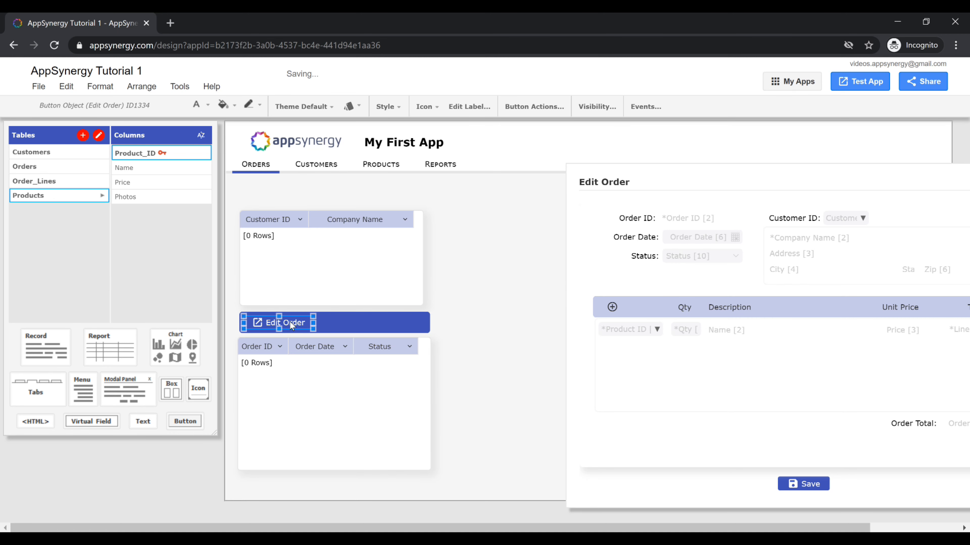
Step: Connect the Edit Order button to the Edit Order modal panel with the Show action
left_click(536, 107)
left_click(473, 291)
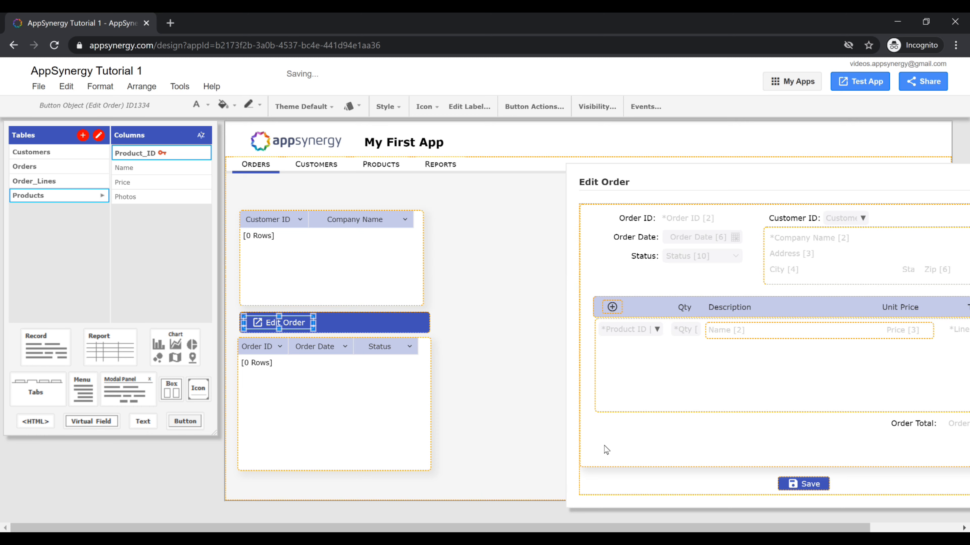
left_click(614, 490)
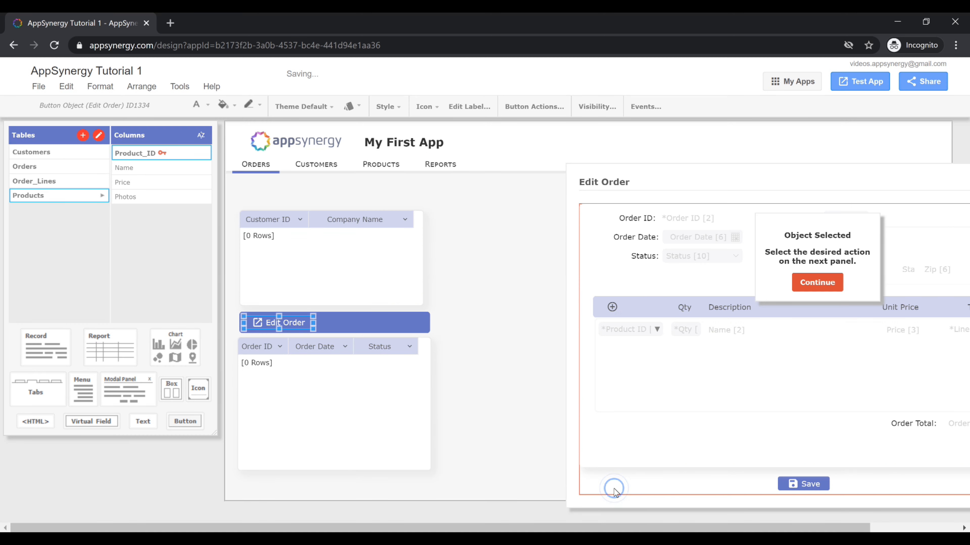
left_click(817, 283)
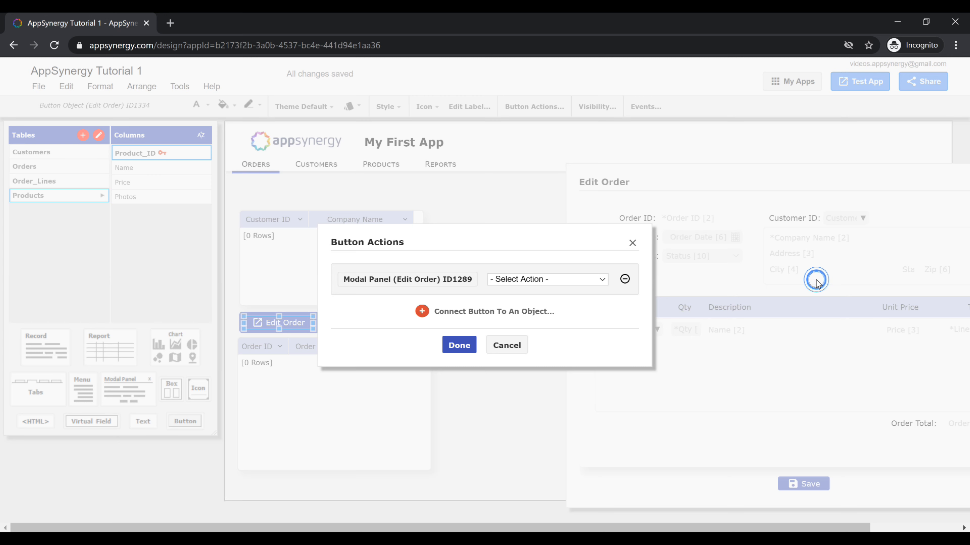
left_click(583, 278)
left_click(550, 317)
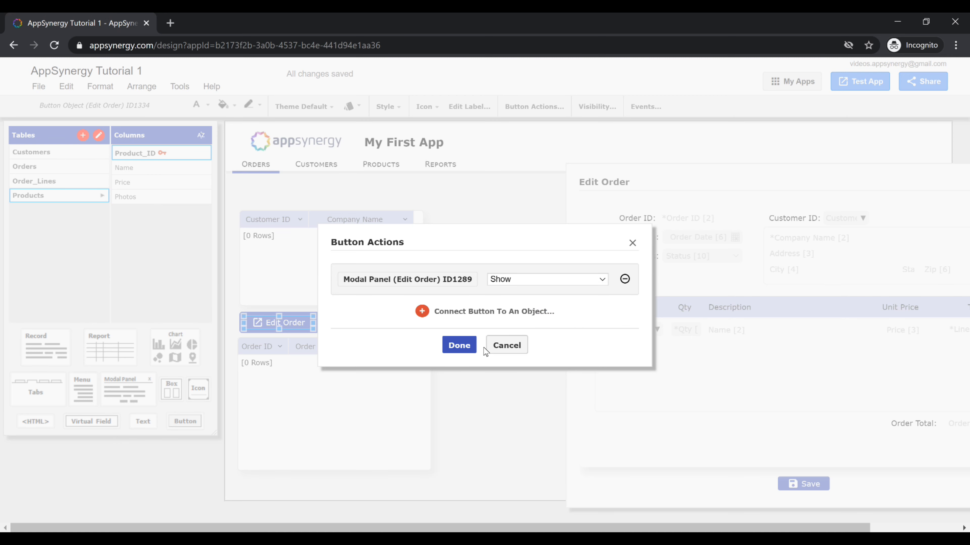
left_click(460, 345)
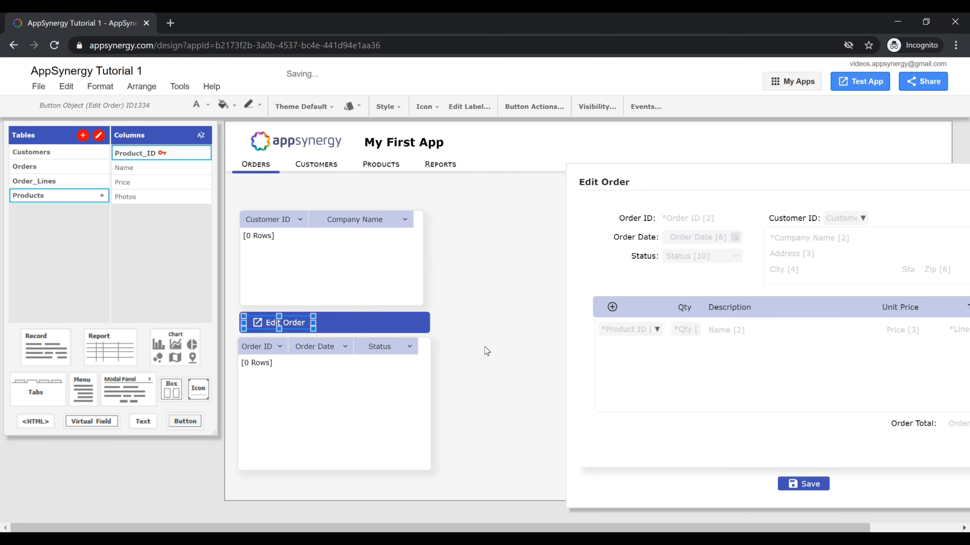
Step: Launch the app in test mode, select ACME LLC and open its order in the Edit Order panel
left_click(345, 365)
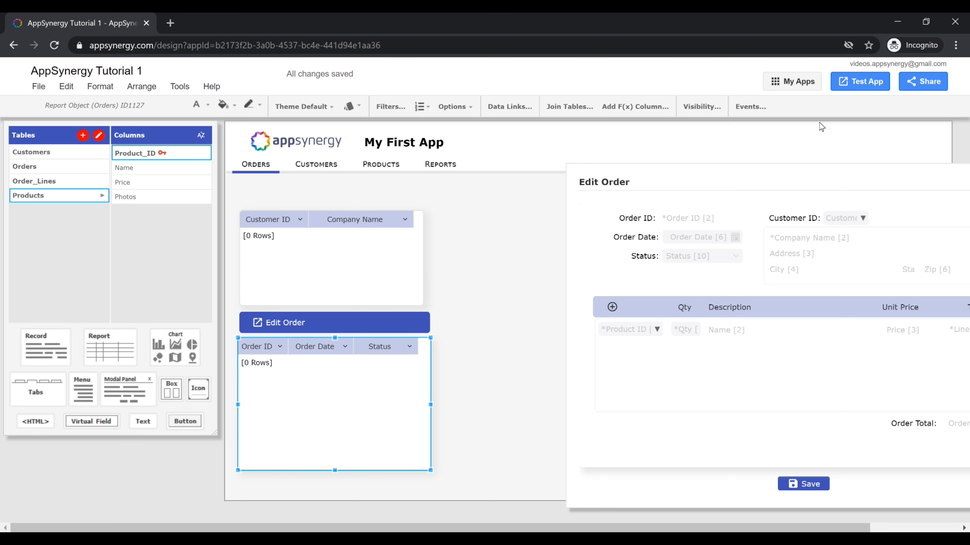
left_click(855, 81)
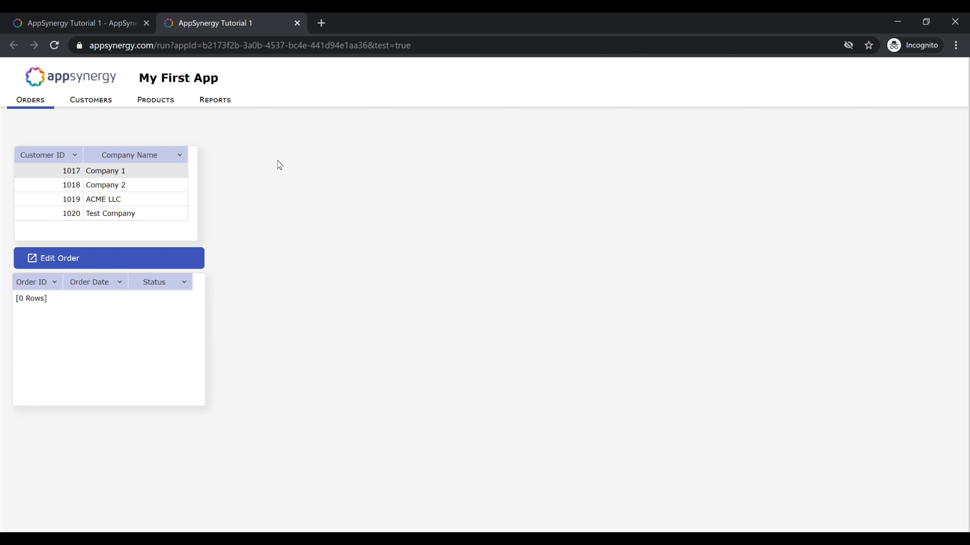
left_click(108, 199)
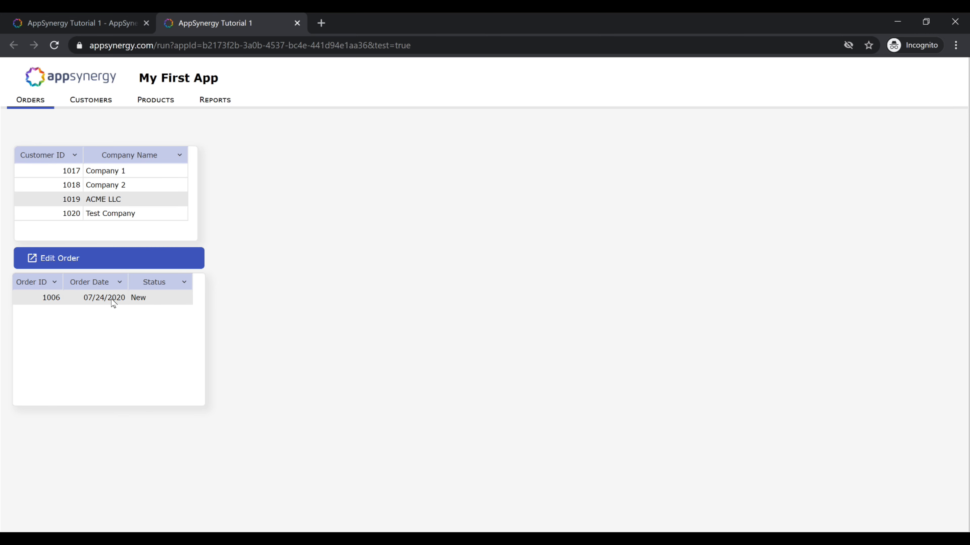
left_click(54, 258)
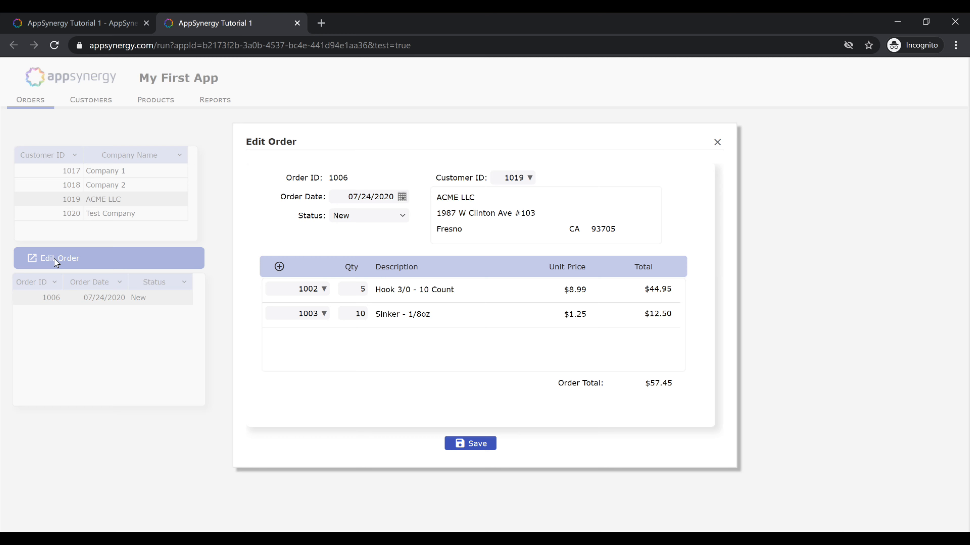
Step: Add an order line for product 1001 Fishing Line #20 with quantity 1, save the order and close the test tab
left_click(279, 267)
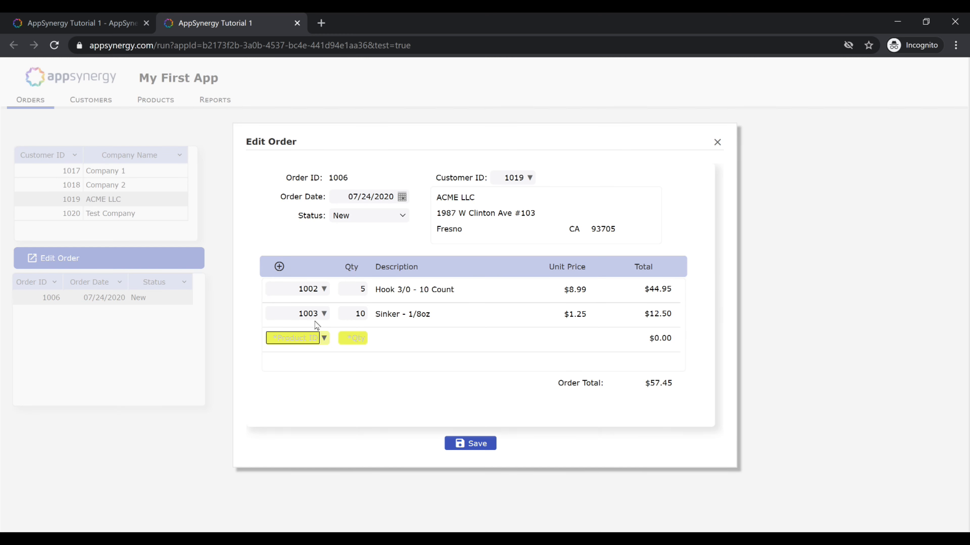
left_click(325, 340)
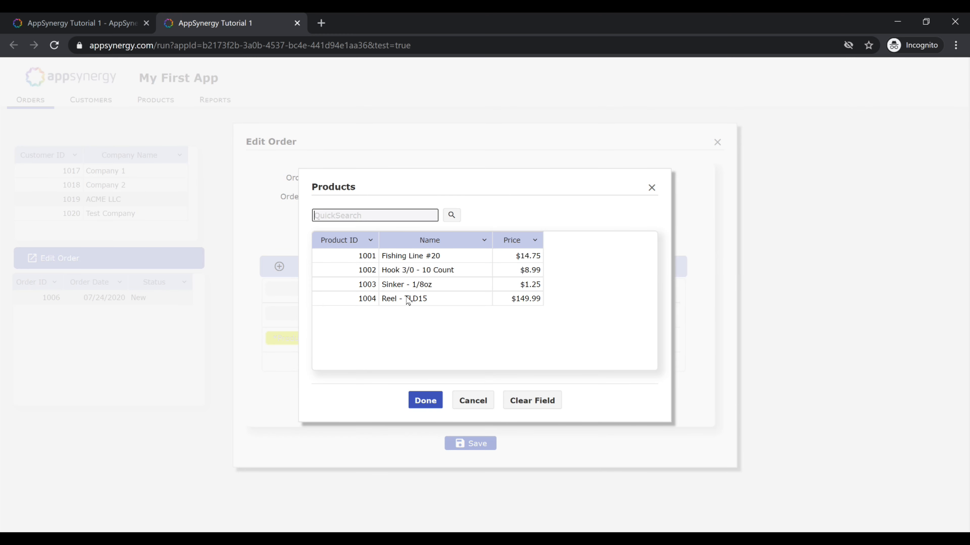
double_click(404, 255)
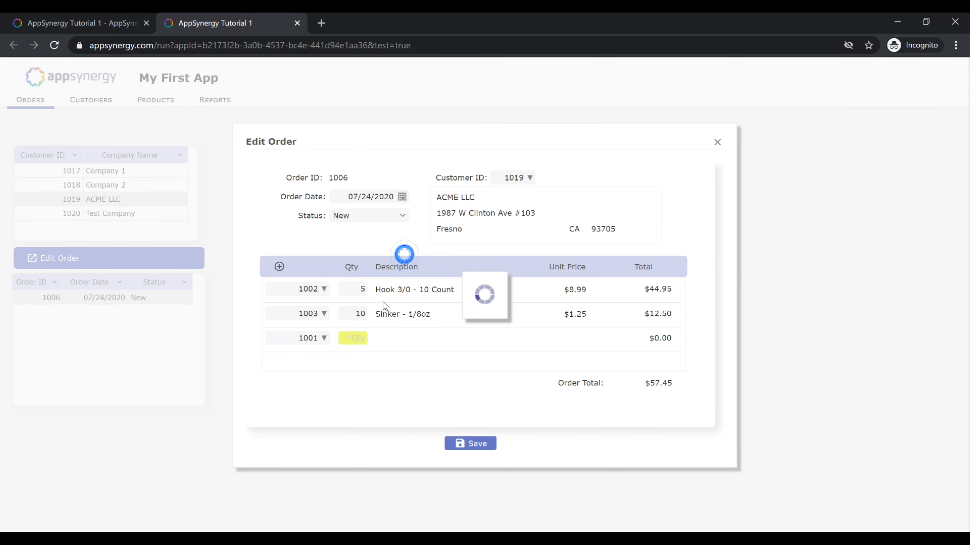
left_click(354, 339)
type("1")
key("Tab")
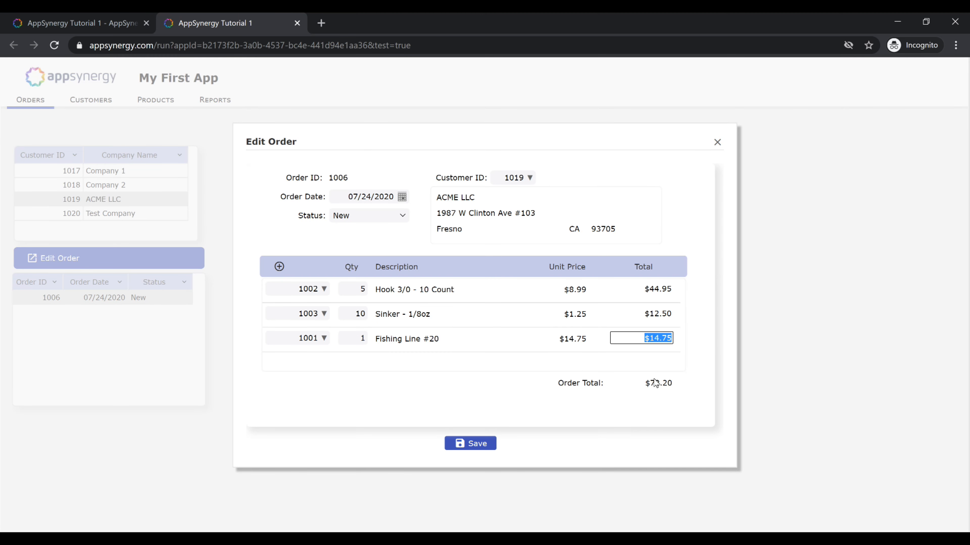
left_click(477, 444)
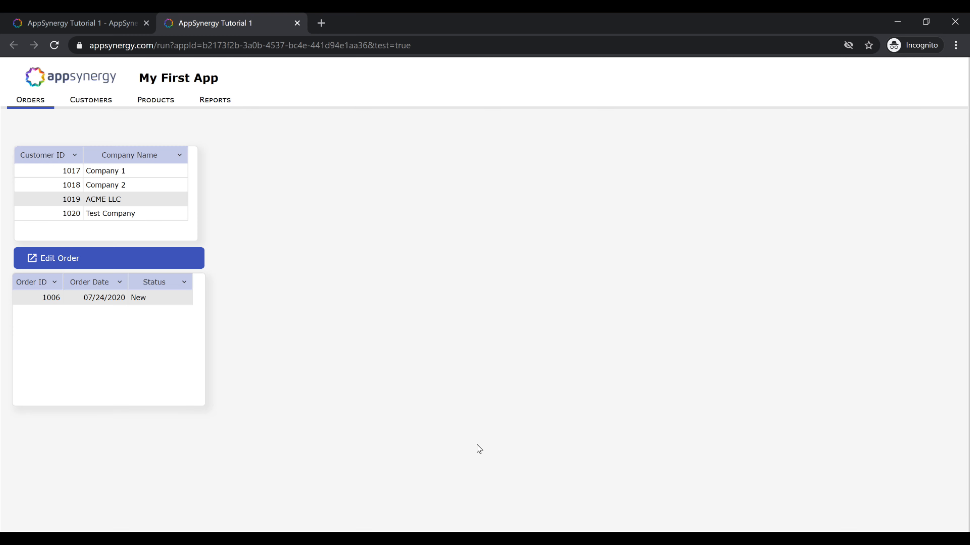
key("ctrl+w")
Step: Add a button labelled New Order to the box beside Edit Order and give it the add-circle icon
left_click_drag(203, 418, 388, 329)
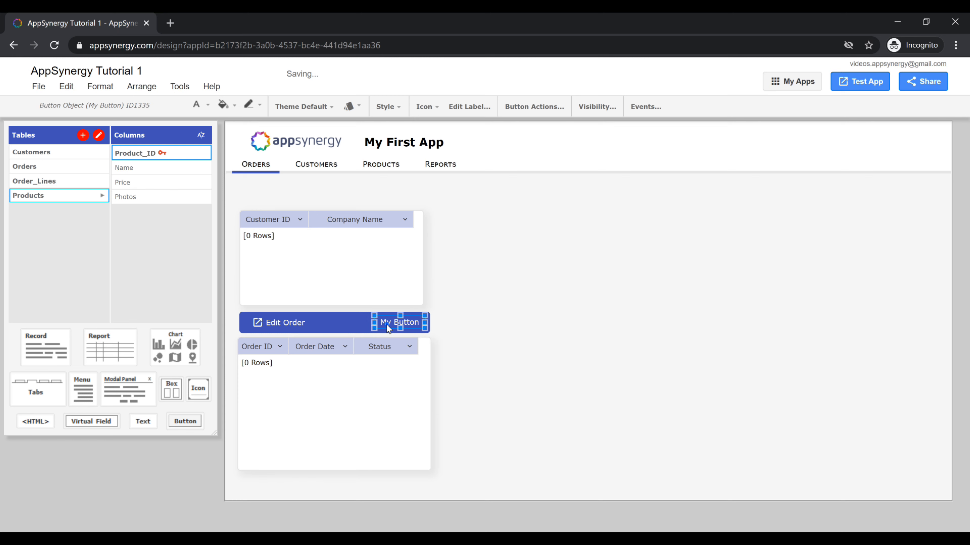
type("New Order")
left_click(435, 106)
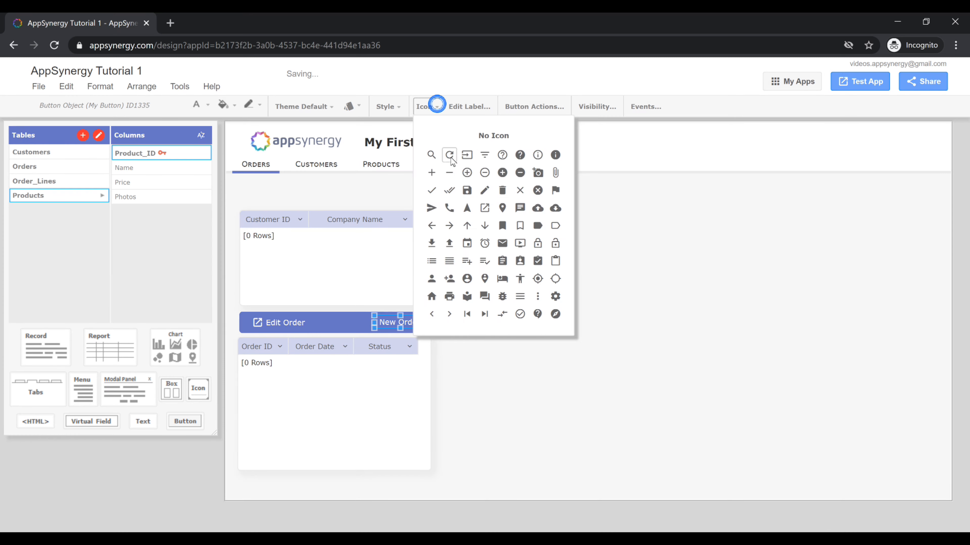
left_click(464, 172)
Step: Widen the New Order button so it fills the right half of the box
left_click_drag(367, 323, 354, 322)
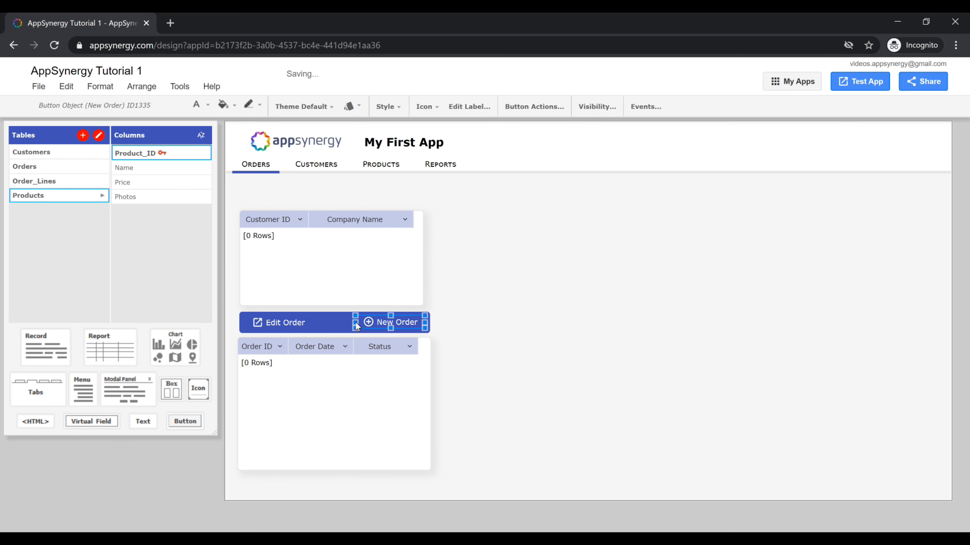
left_click(426, 335)
left_click(394, 330)
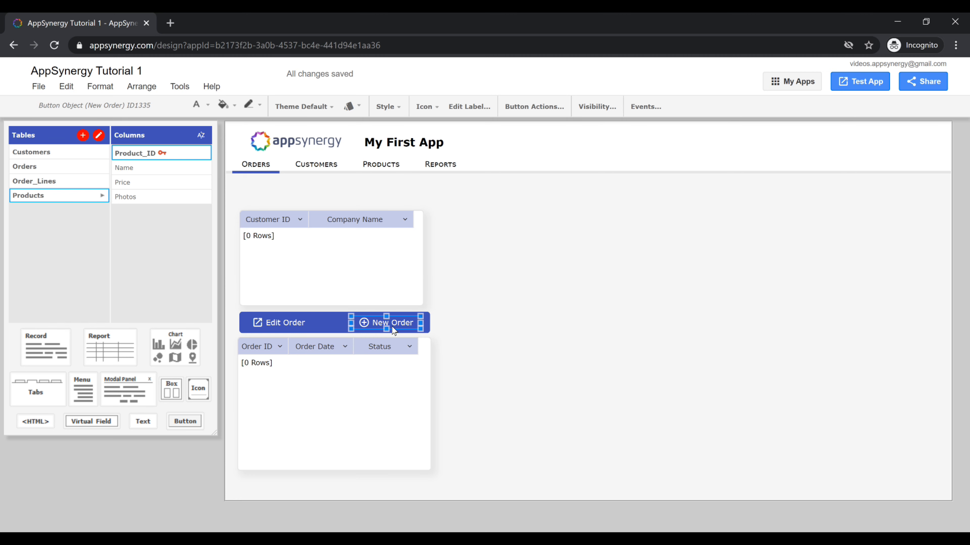
Step: Open the Edit Order modal panel for editing and move it closer to the Orders report
left_click(66, 86)
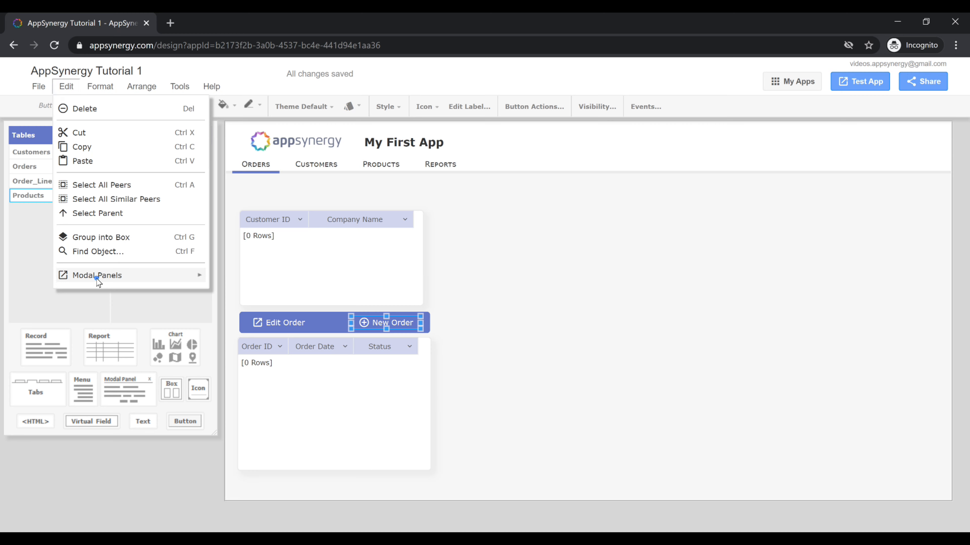
mouse_move(99, 281)
left_click(252, 282)
left_click_drag(335, 154, 525, 150)
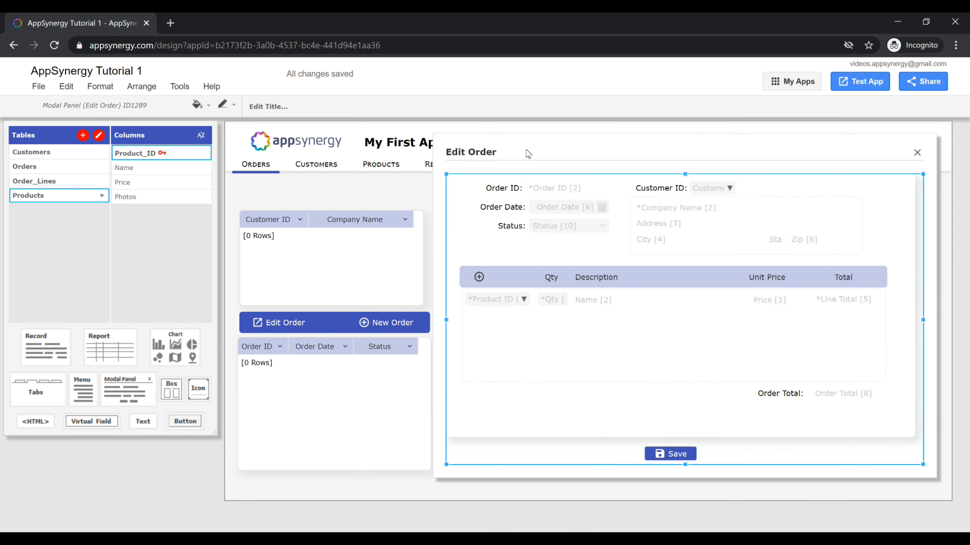
Step: Connect the New Order button to the Edit Order modal panel with the Show action
left_click(382, 323)
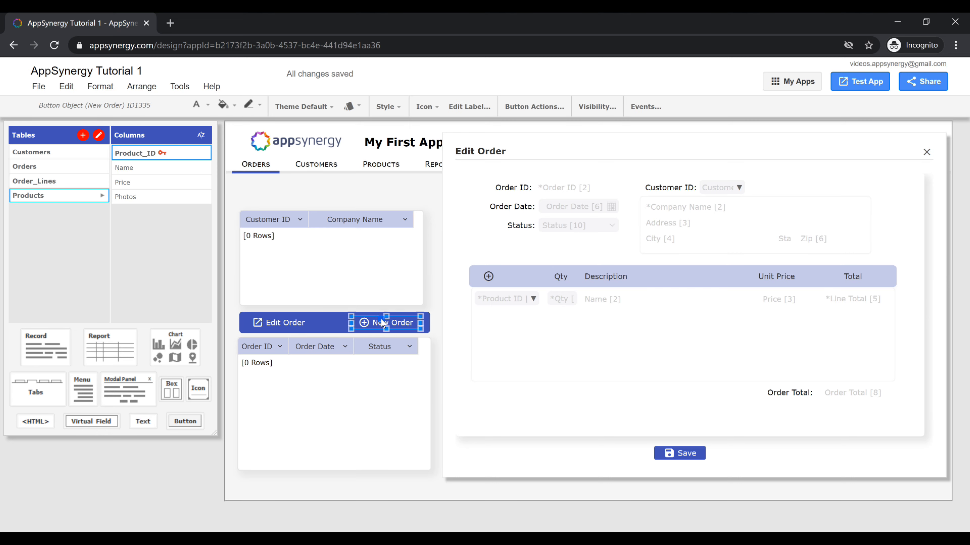
left_click(526, 109)
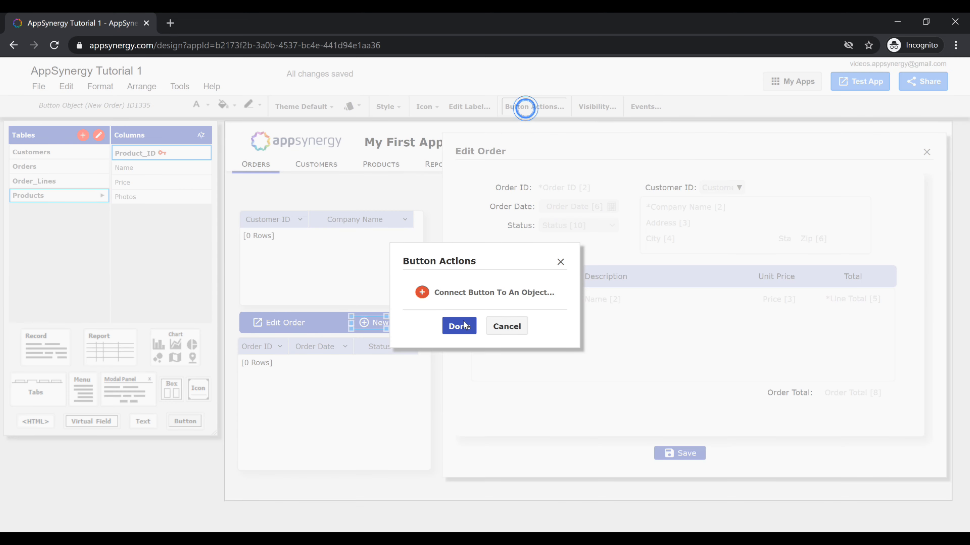
left_click(462, 291)
left_click(530, 453)
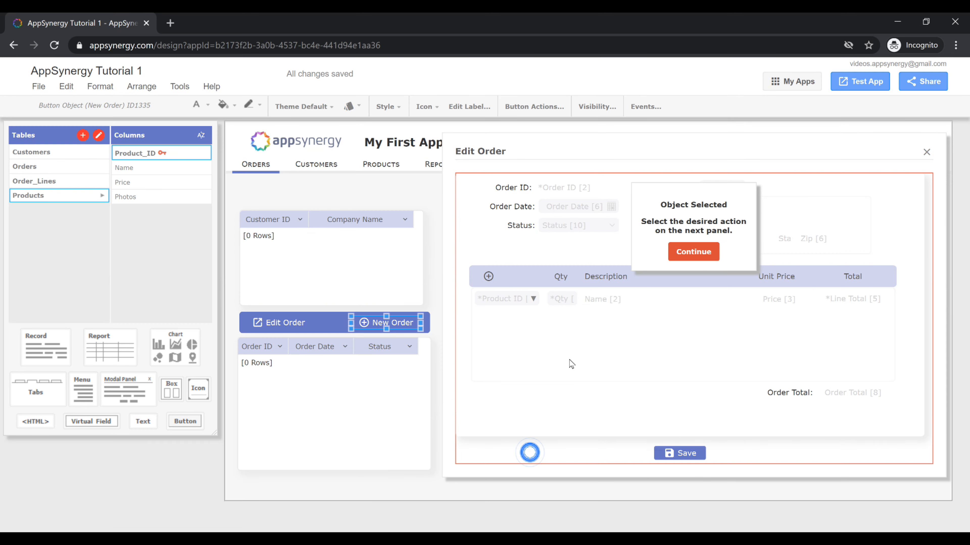
left_click(684, 252)
left_click(577, 279)
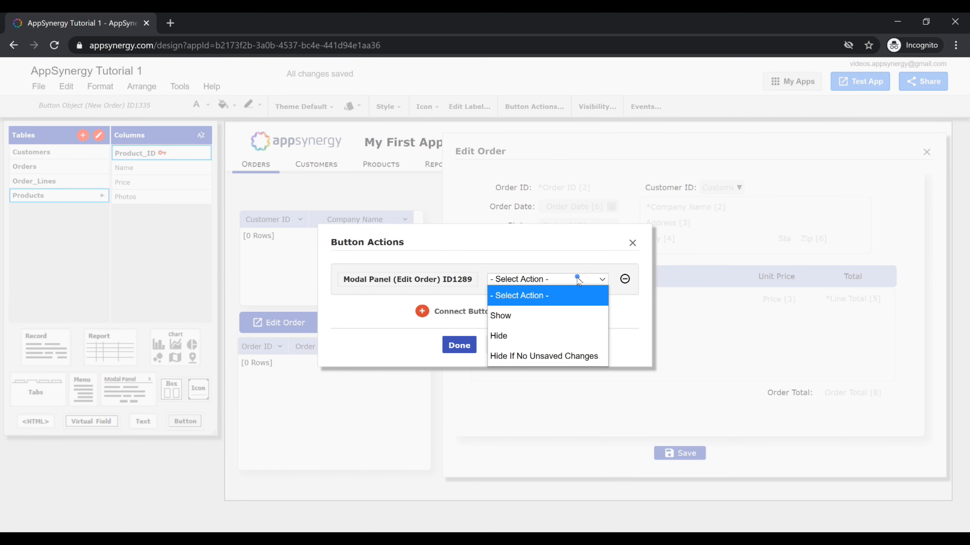
left_click(525, 315)
Step: Also connect the New Order button to the Orders record in the panel with the Add Individual Record action
left_click(505, 313)
left_click(510, 407)
left_click(680, 255)
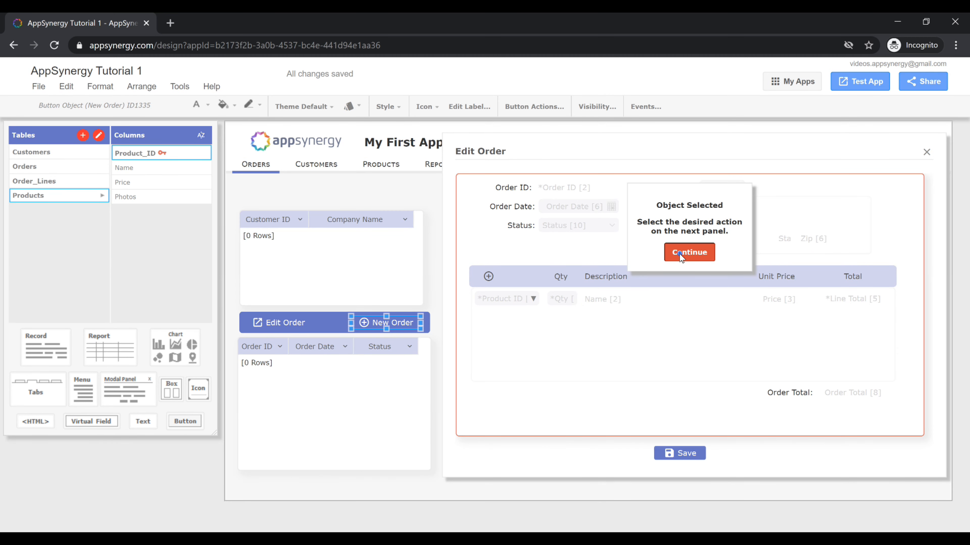
left_click(575, 298)
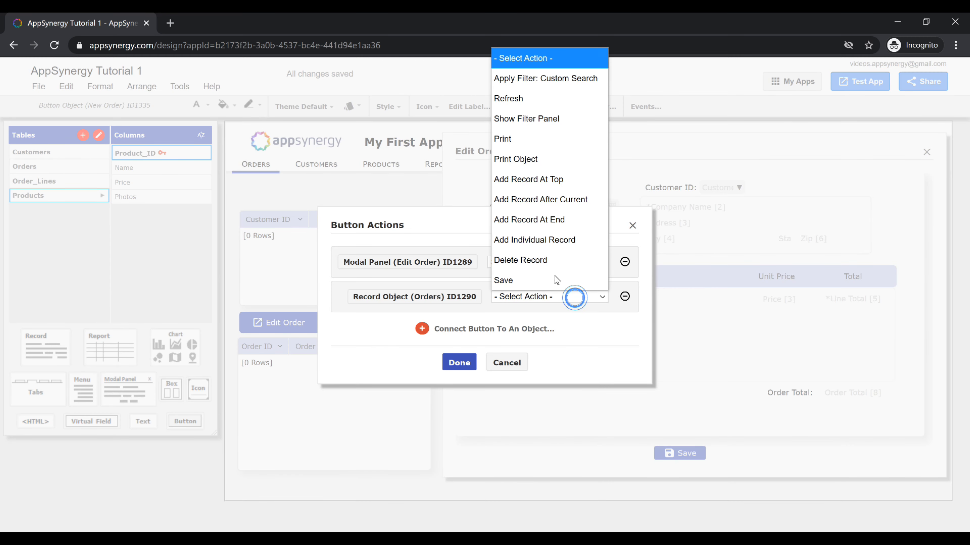
left_click(550, 240)
left_click(455, 363)
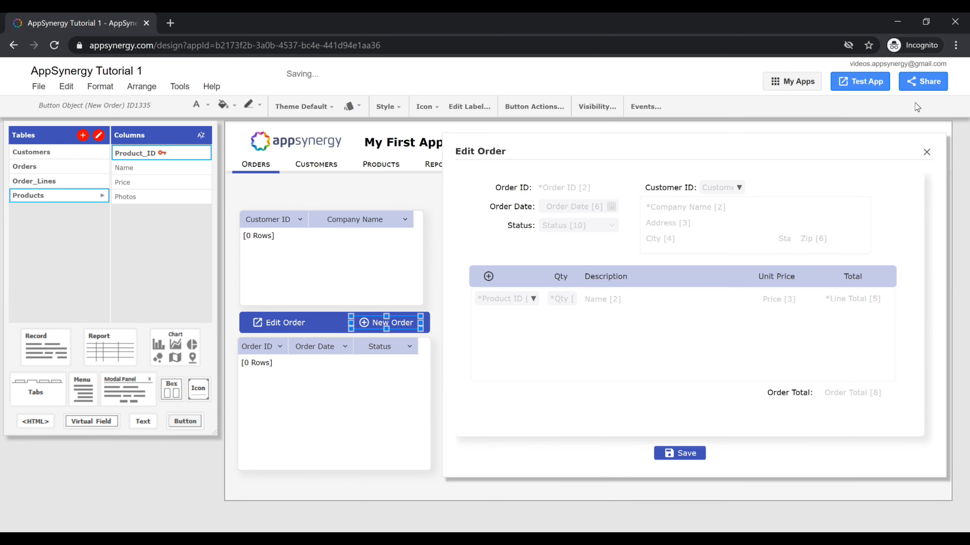
Step: Test the app: open a new order from New Order and choose customer 1020 Test Company
left_click(861, 81)
left_click(860, 81)
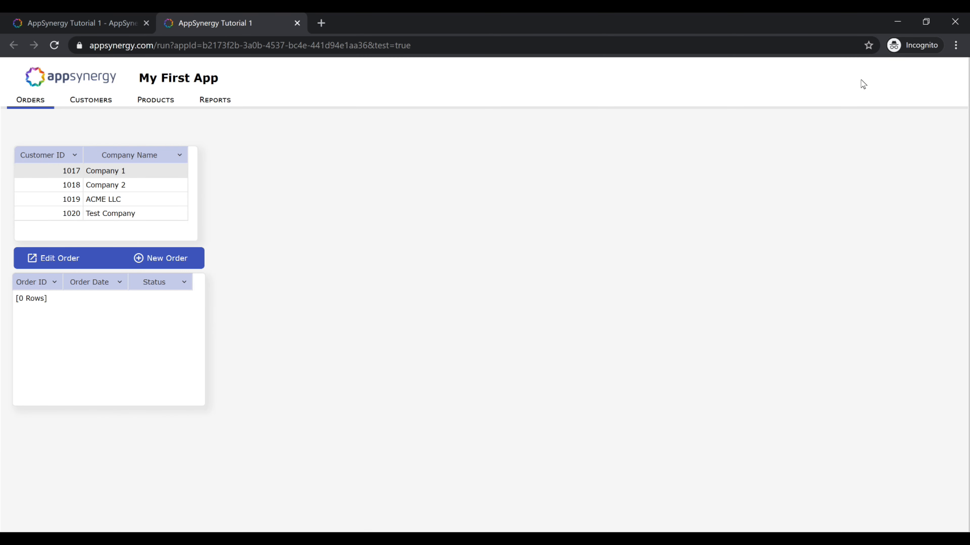
left_click(168, 256)
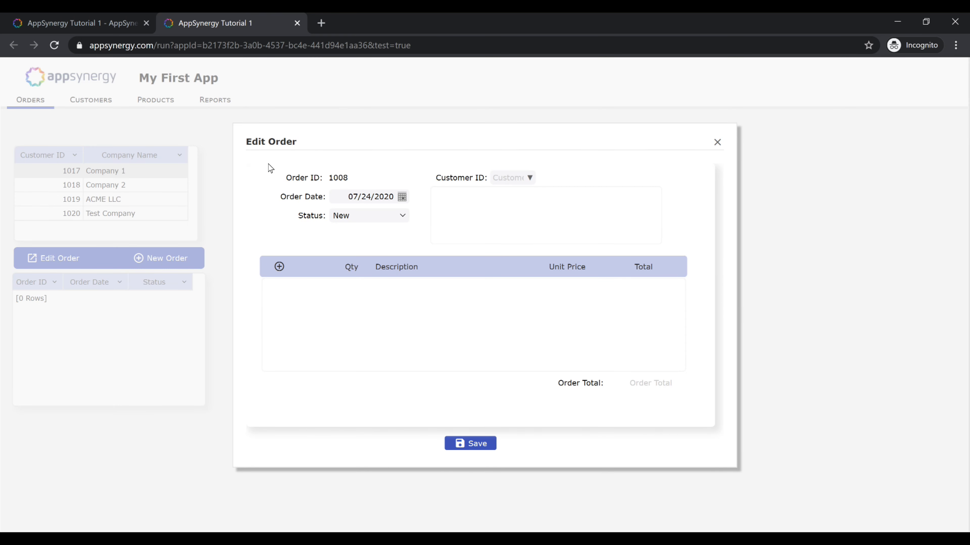
left_click(529, 178)
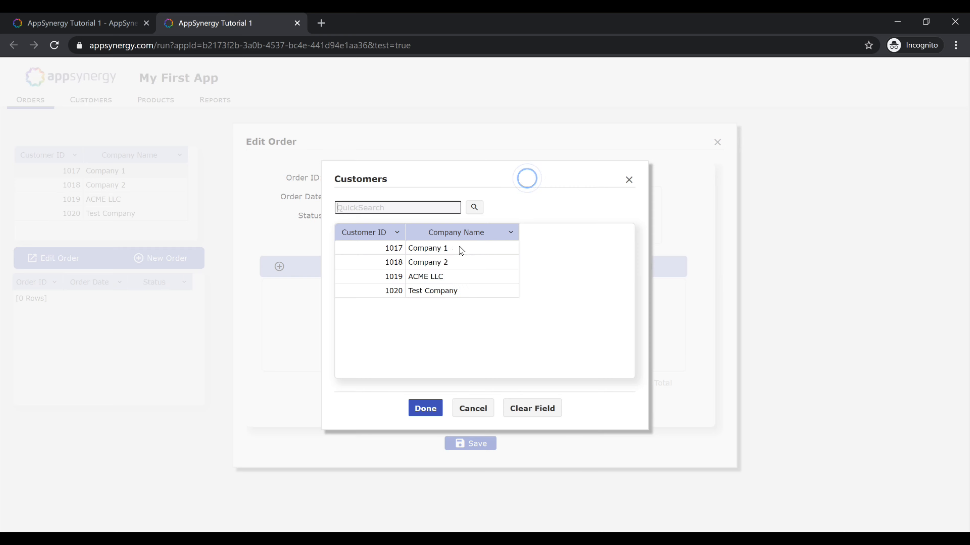
double_click(436, 290)
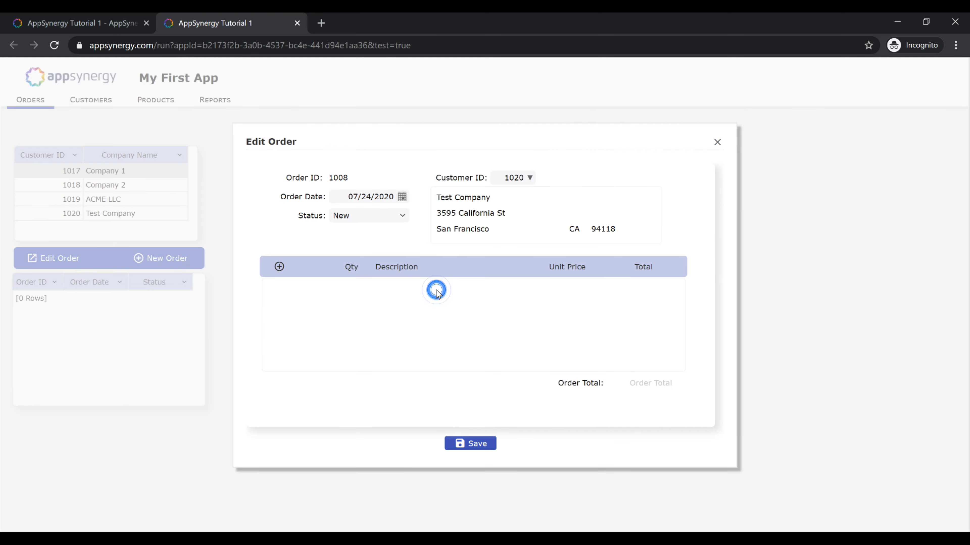
Step: Add an order line for product 1004 Reel - TLD15 with quantity 1, save the order and close the test tab
left_click(279, 266)
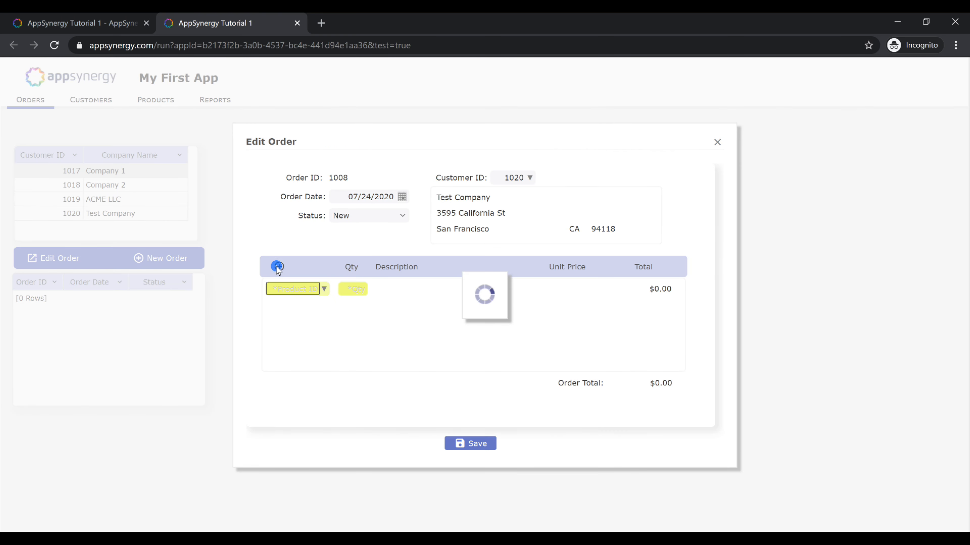
left_click(324, 289)
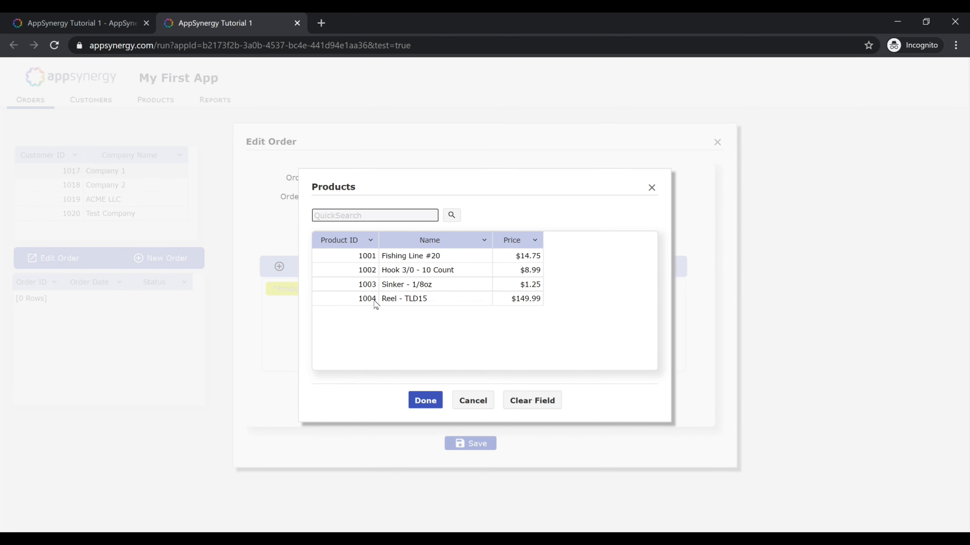
double_click(390, 301)
left_click(362, 293)
type("1")
key("Tab")
left_click(475, 444)
key("ctrl+w")
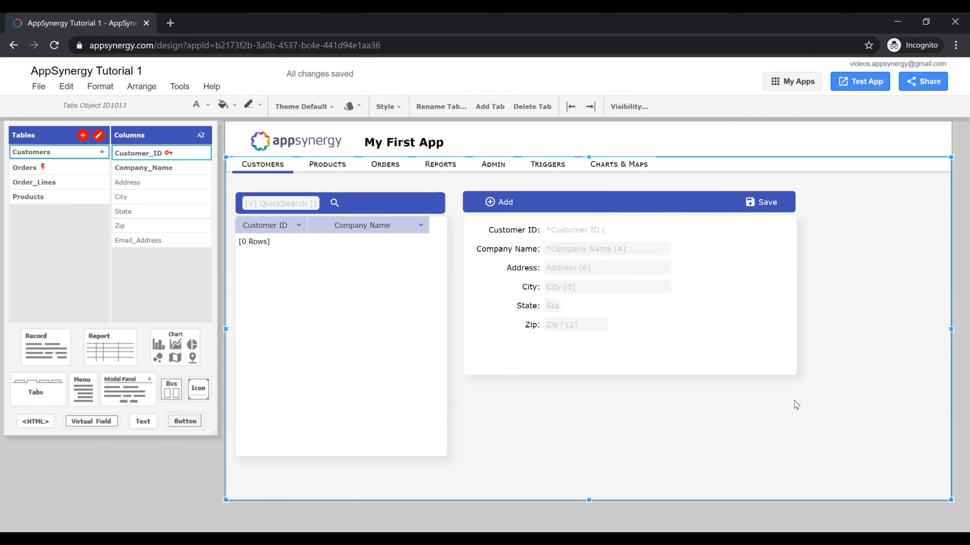